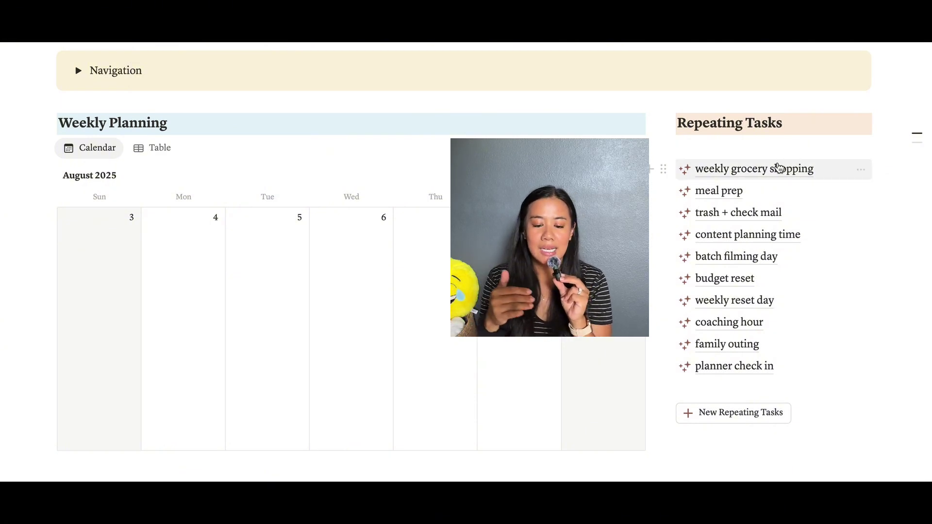
Schedule weekly grocery shopping, meal prep, content planning time and budget reset on Sunday, August 3, and trash + check mail on Wednesday, August 6
drag(773, 169, 118, 239)
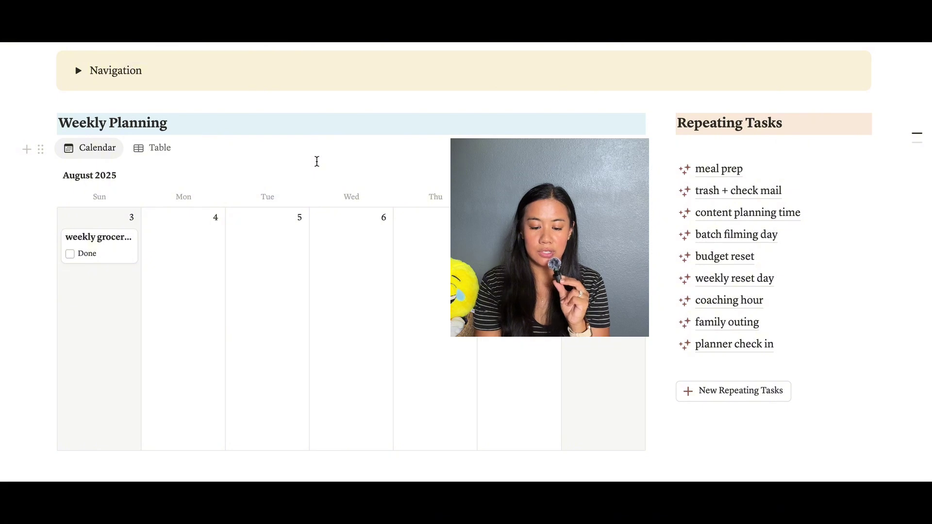
mouse_move(725, 173)
drag(726, 172, 83, 272)
drag(764, 174, 383, 246)
drag(714, 191, 145, 350)
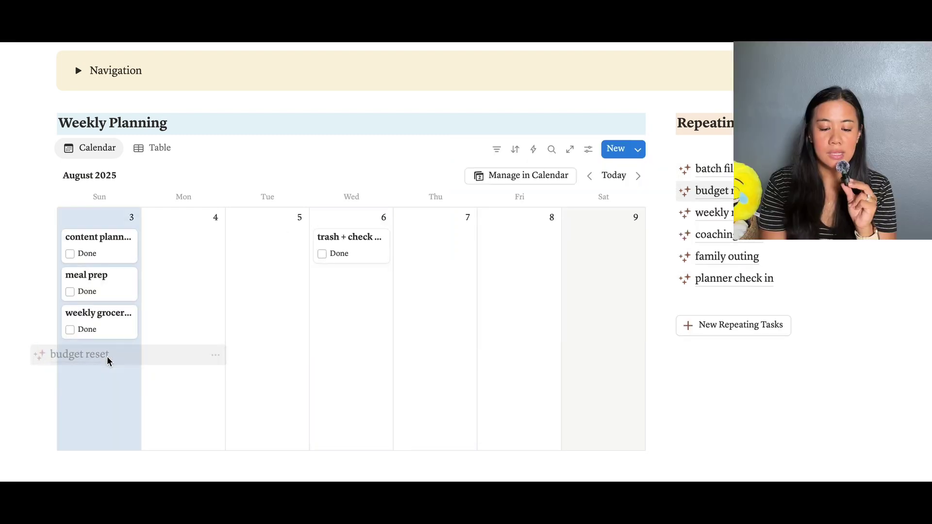
Schedule batch filming day on Monday 4, coaching hour on Thursday 7, family outing on Friday 8, weekly reset day and planner check in on Saturday 9
drag(669, 174, 191, 243)
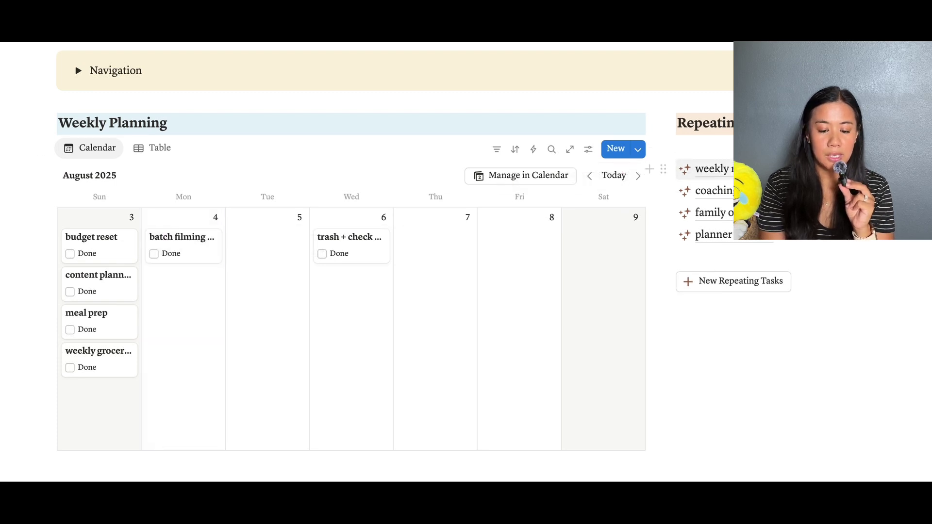
drag(762, 170, 634, 247)
drag(718, 171, 462, 250)
drag(713, 169, 533, 246)
drag(713, 190, 603, 243)
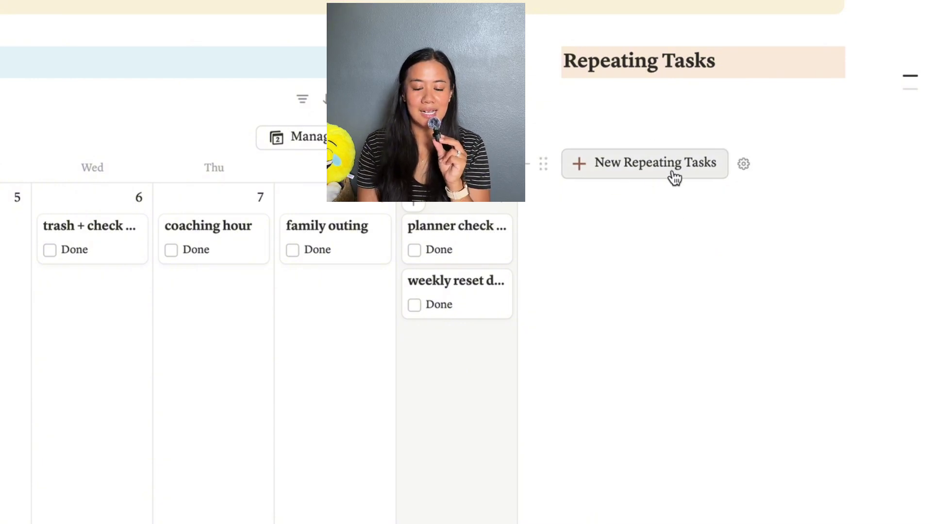
Add a new entry to the repeating tasks beside the weekly planning calendar
click(656, 168)
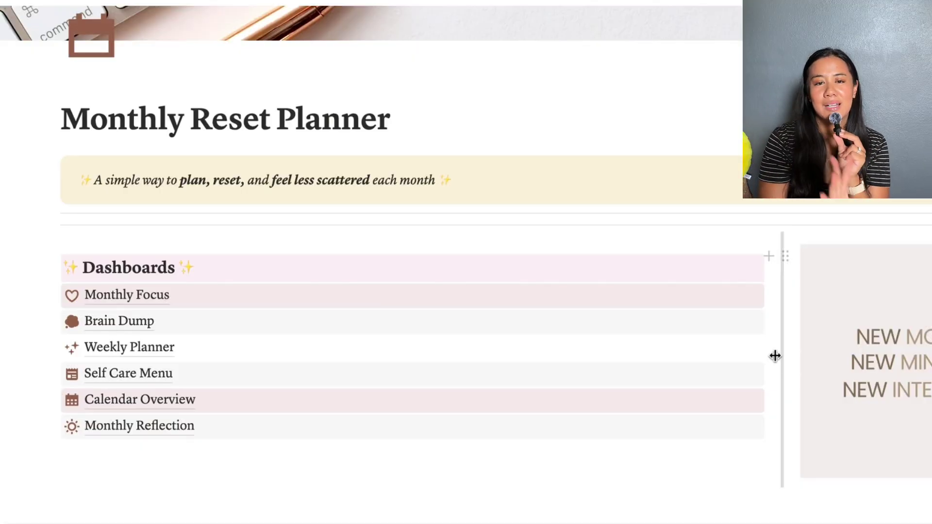
Open the Self Care Menu dashboard and review its activities grouped by category on the board
click(175, 375)
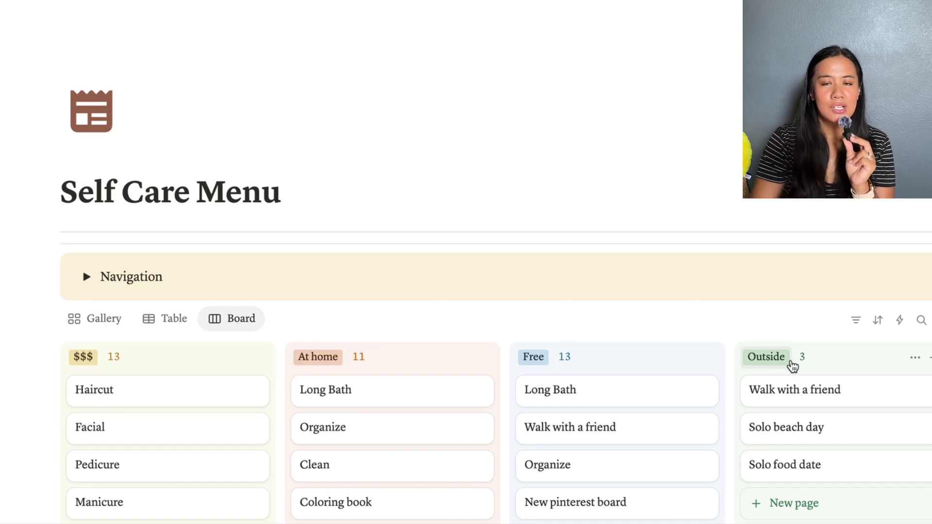
scroll(485, 291, down, 3)
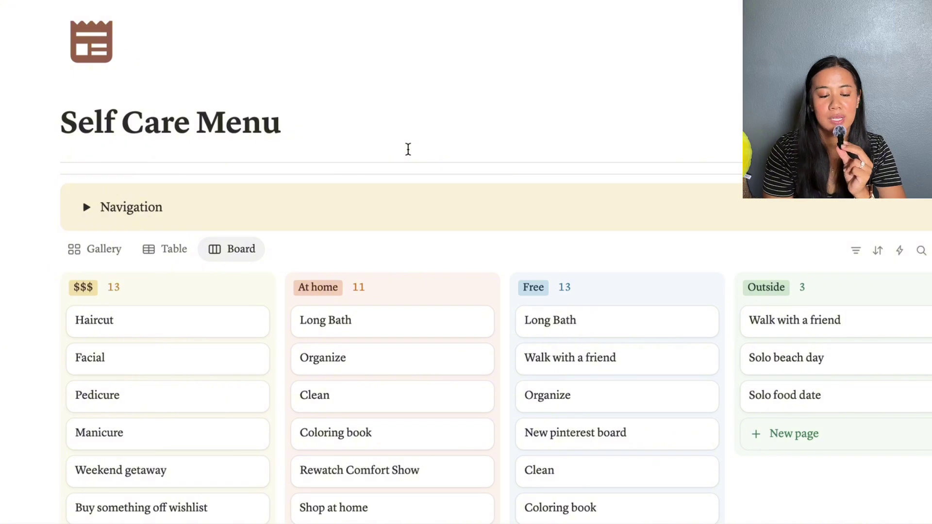
scroll(407, 149, down, 5)
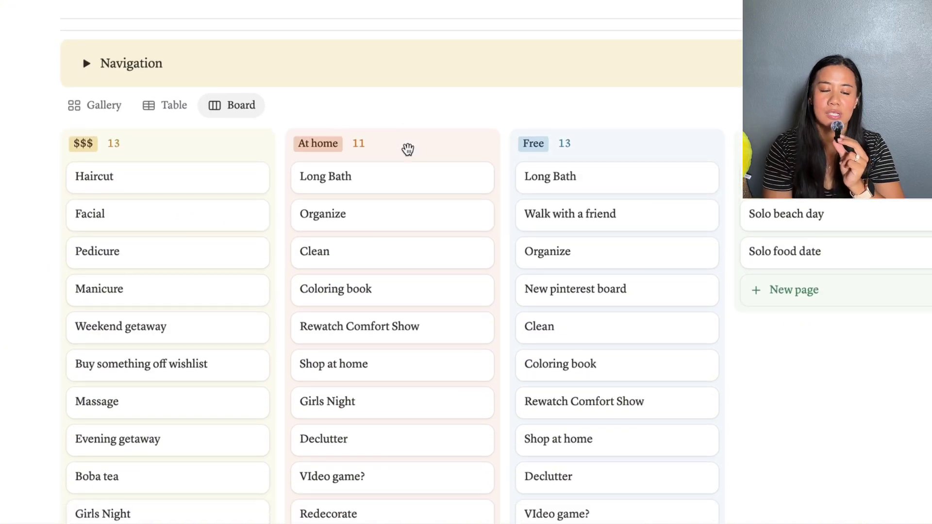
scroll(408, 149, down, 4)
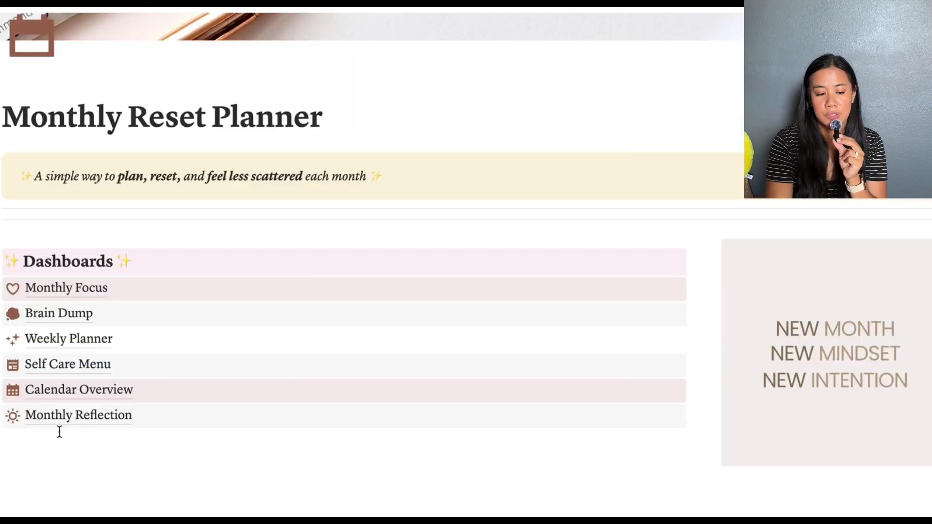
Open the Calendar Overview dashboard and review the tasks scheduled in August 2025
click(79, 391)
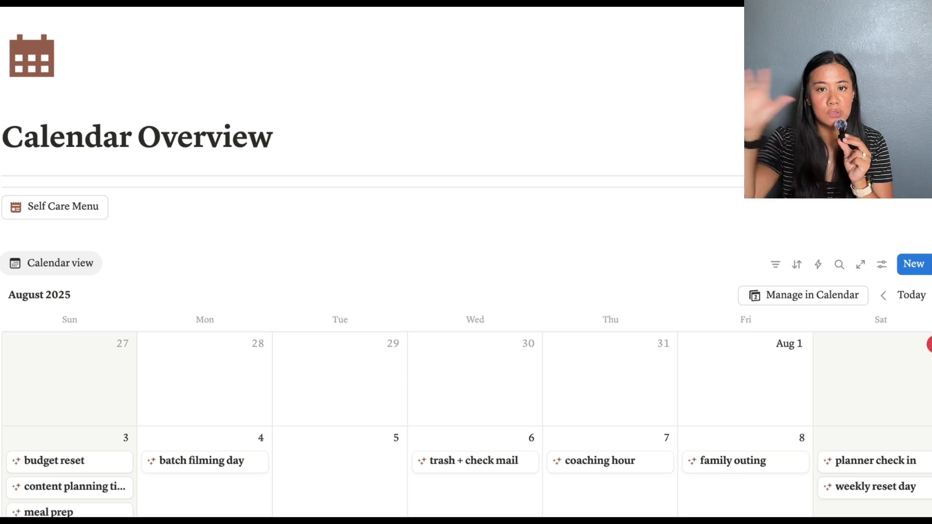
scroll(466, 265, down, 2)
scroll(465, 265, down, 1)
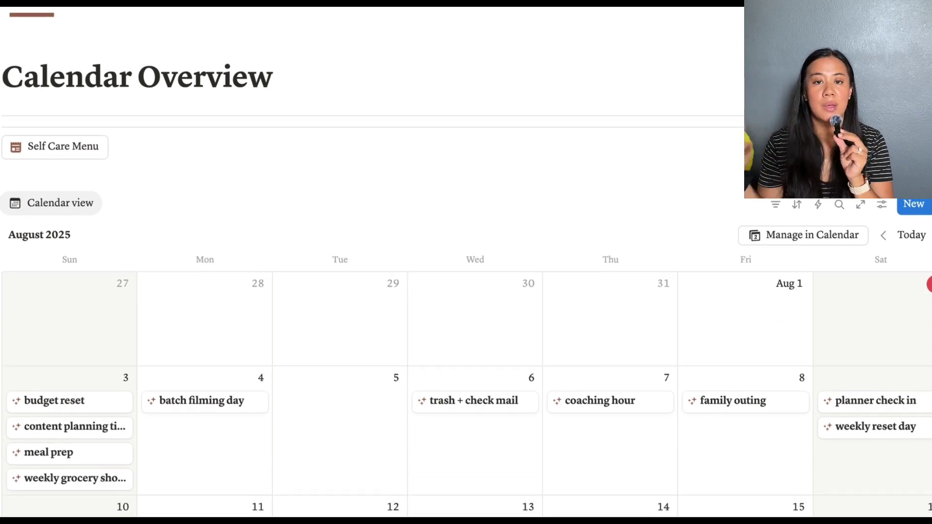
scroll(466, 265, down, 2)
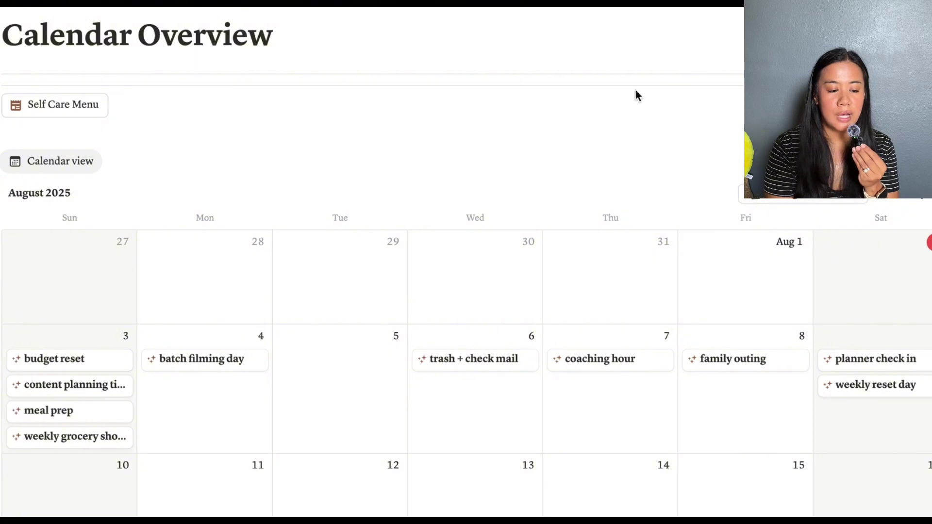
scroll(635, 93, up, 1)
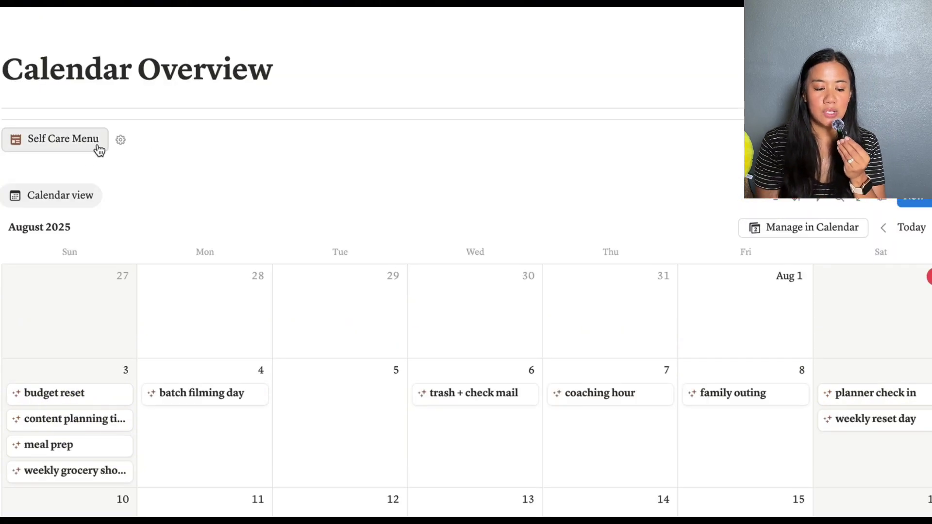
Open the Self Care Menu beside the calendar and schedule its Ice cream activity on Monday, August 4
click(79, 147)
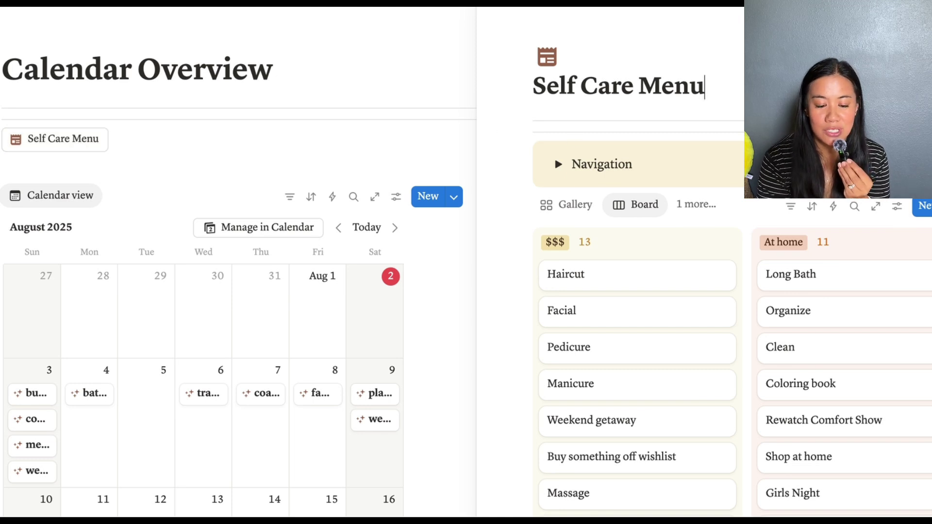
scroll(732, 279, down, 3)
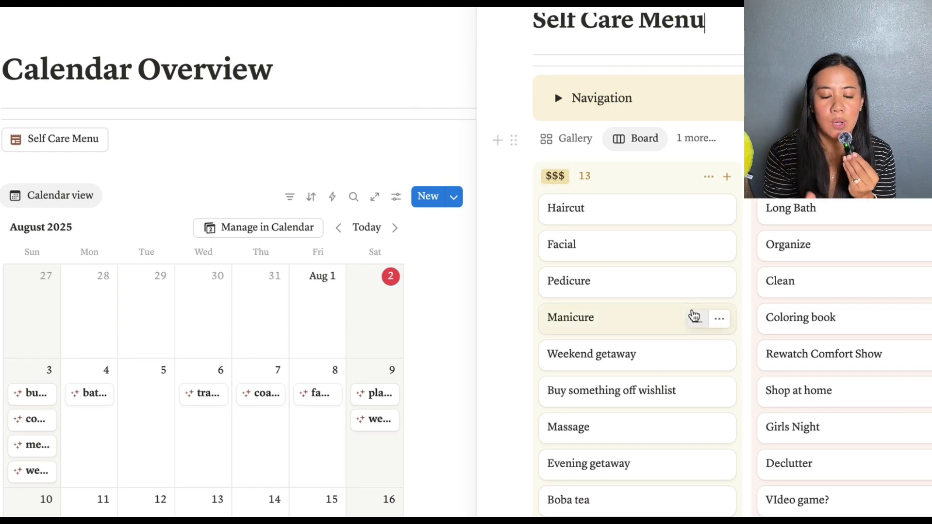
scroll(693, 316, up, 3)
scroll(635, 315, down, 3)
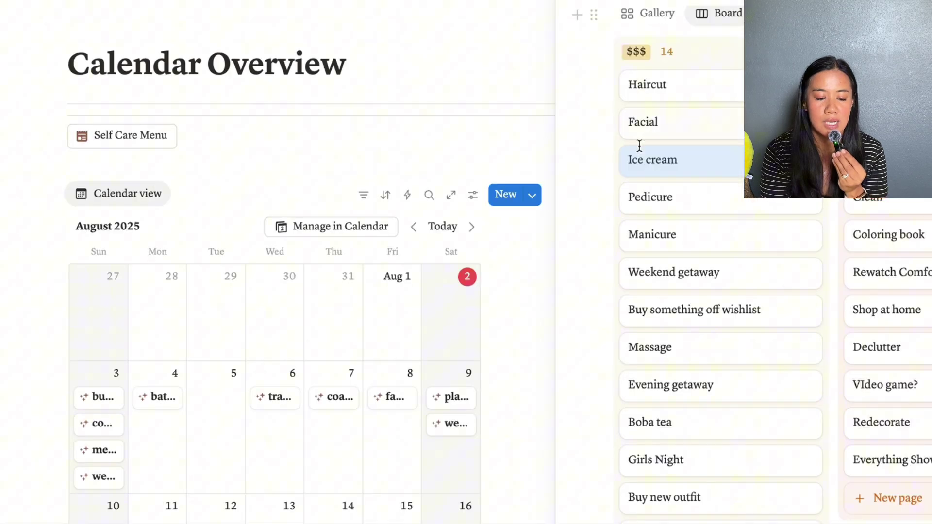
drag(698, 166, 116, 427)
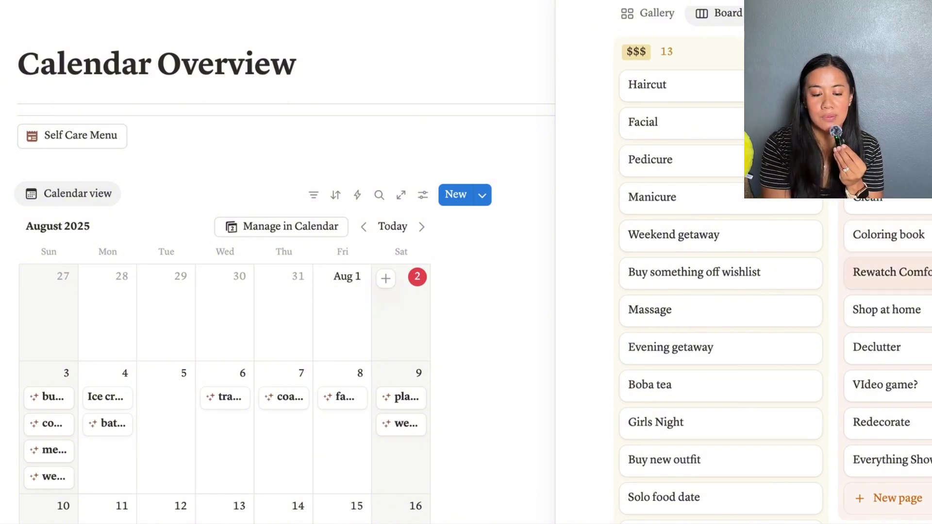
Schedule Rewatch Comfort Show from the At home group of the Self Care Menu on Tuesday, August 5
scroll(825, 306, right, 5)
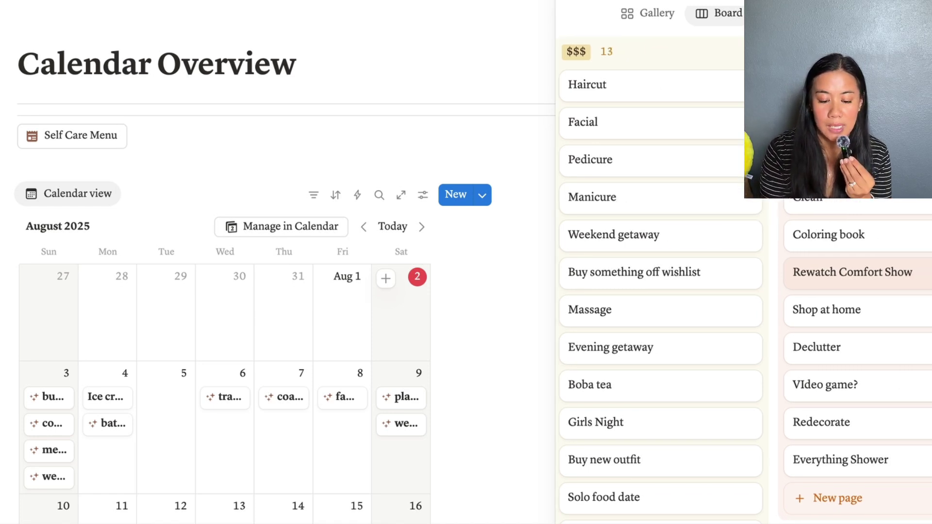
drag(846, 286, 154, 401)
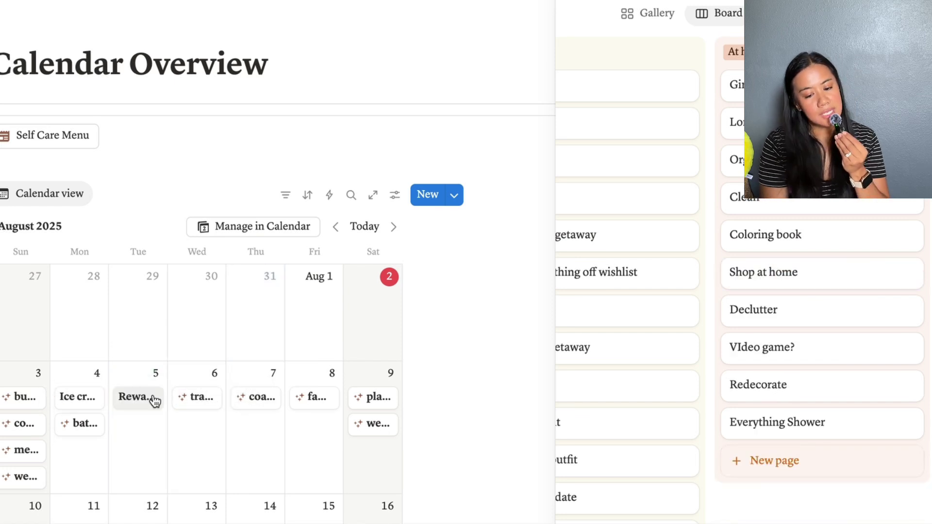
scroll(649, 214, left, 5)
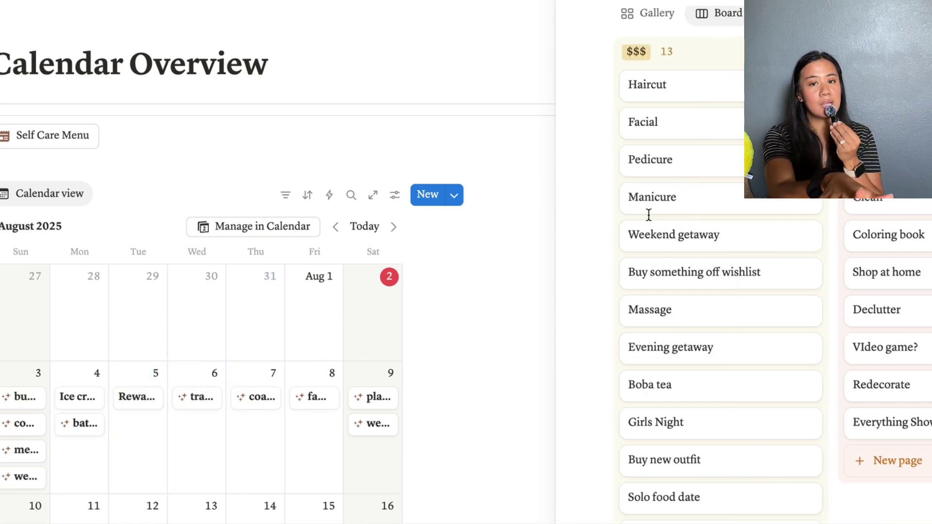
scroll(472, 306, left, 3)
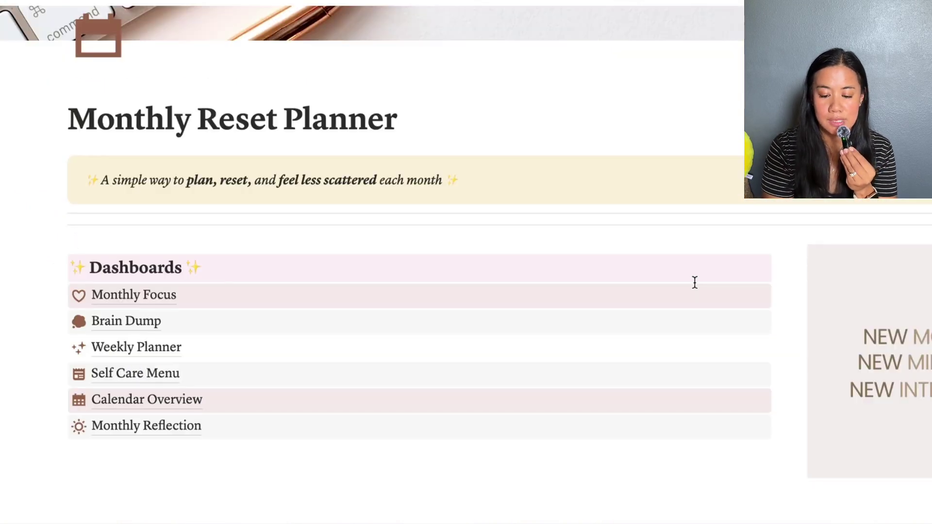
Open the Monthly Reflection dashboard and view the August reflection prompts
click(128, 430)
scroll(832, 253, down, 4)
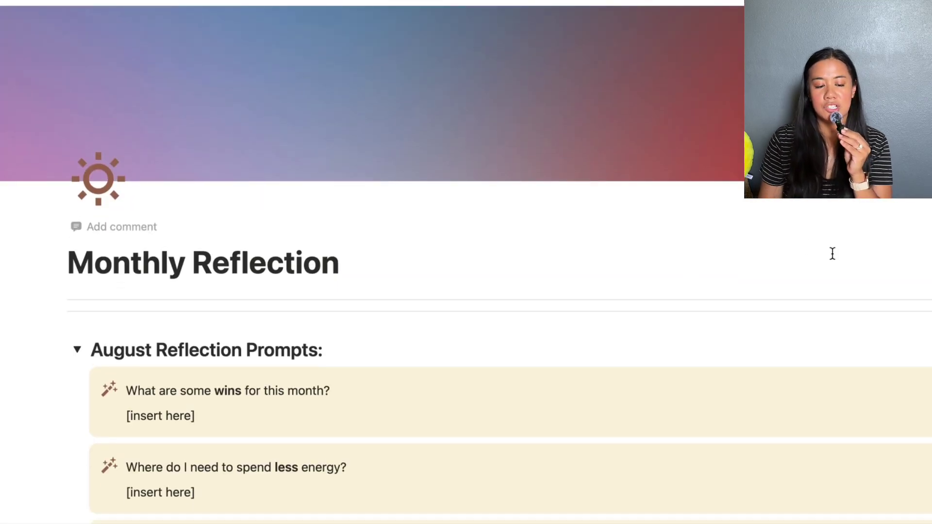
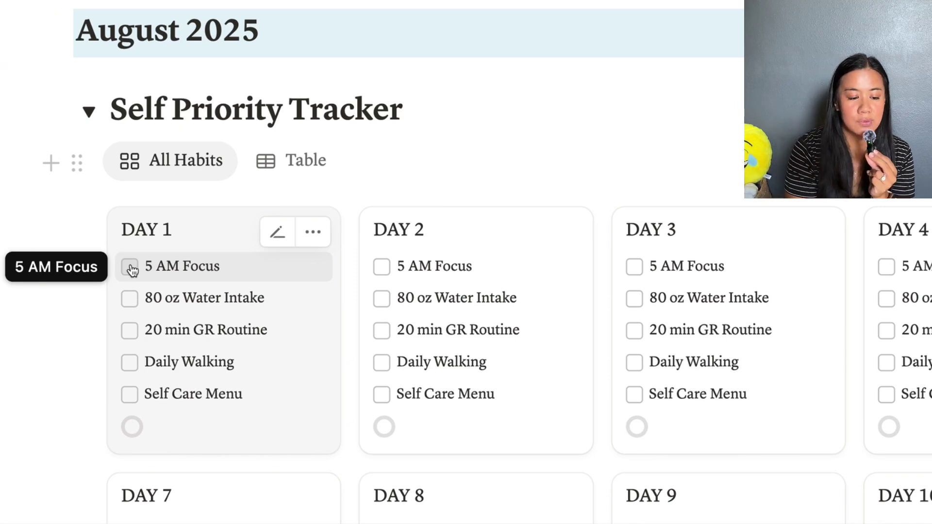
Mark all five DAY 1 habits in the Self Priority Tracker as done, from 5 AM Focus through Self Care Menu
click(130, 267)
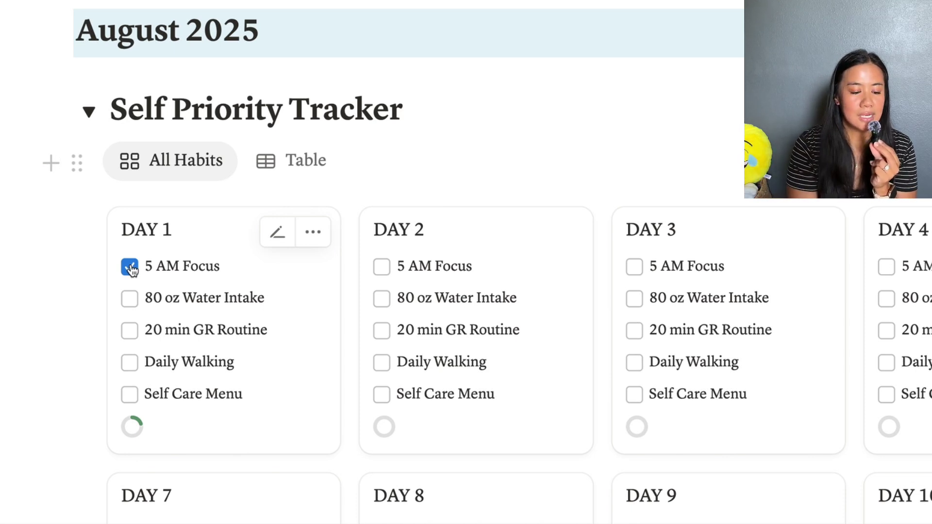
click(130, 299)
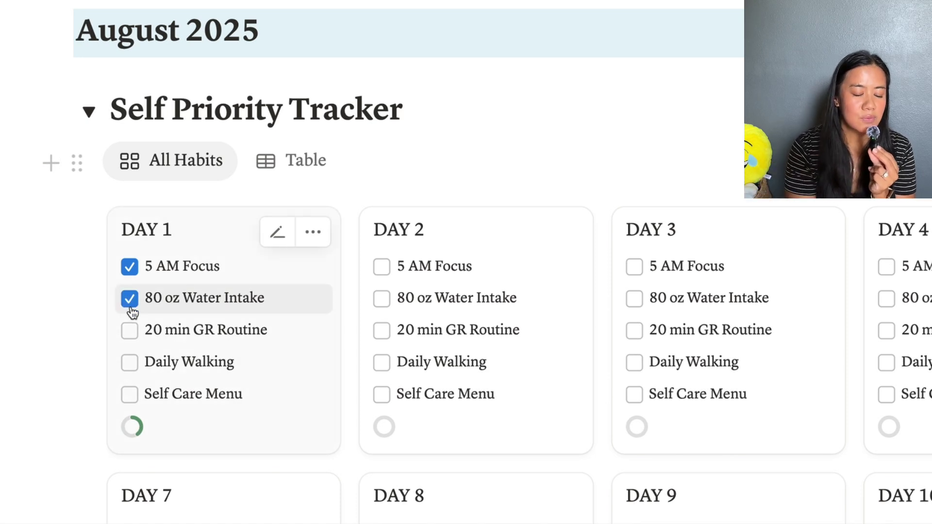
click(130, 332)
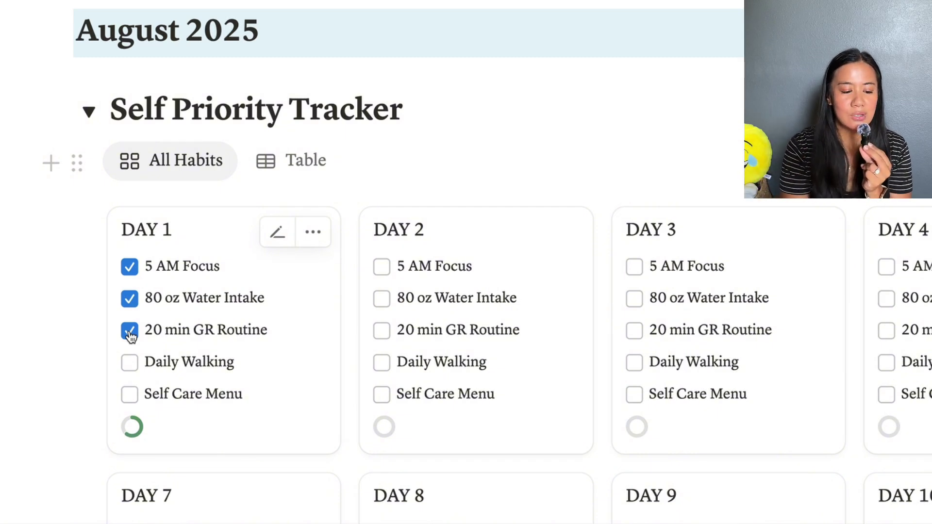
click(129, 365)
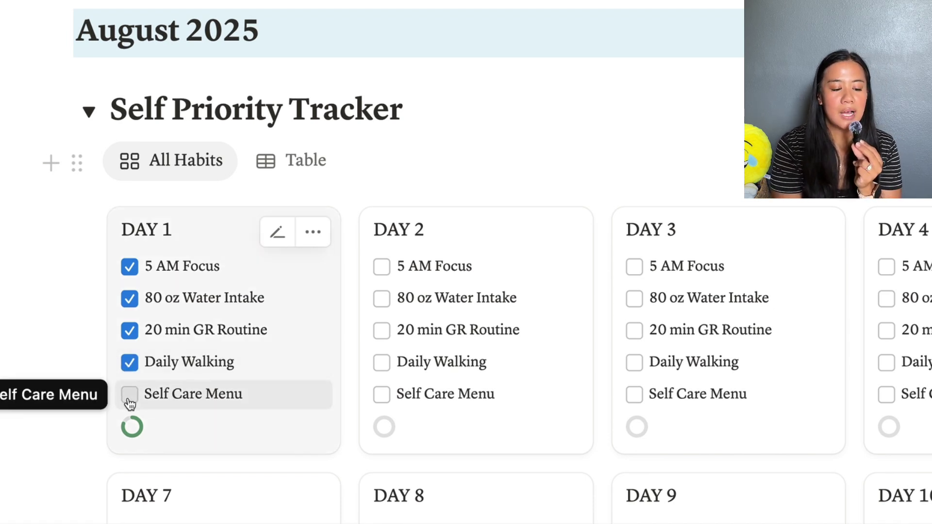
click(130, 397)
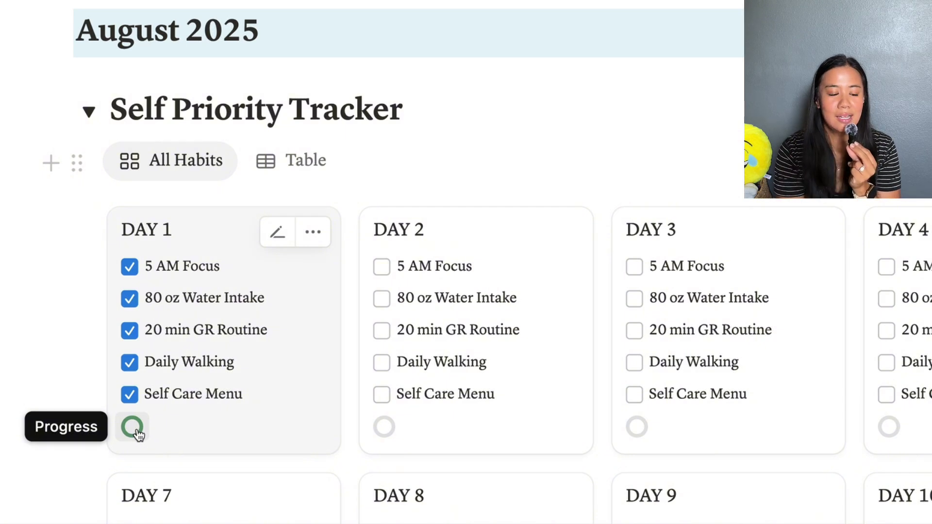
Clear the completion marks from all five DAY 1 habits in the Self Priority Tracker
click(129, 298)
click(129, 364)
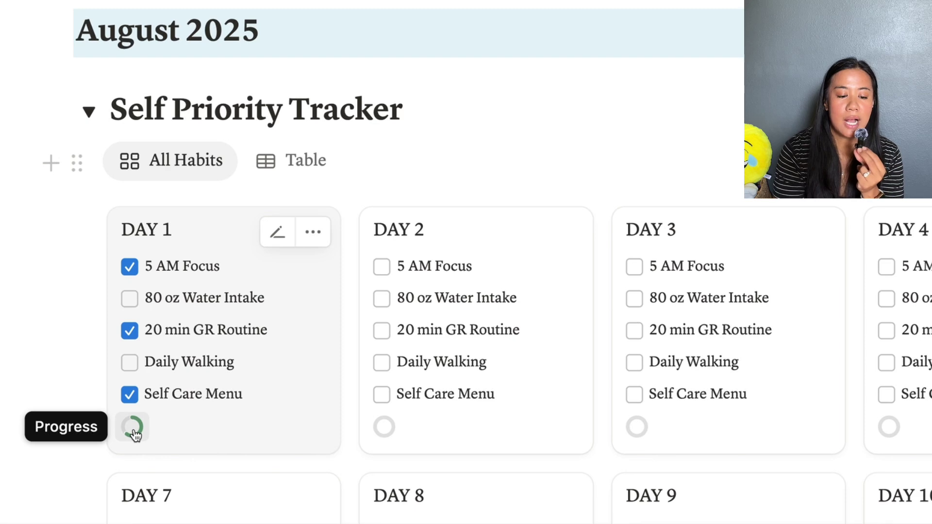
click(129, 394)
click(129, 331)
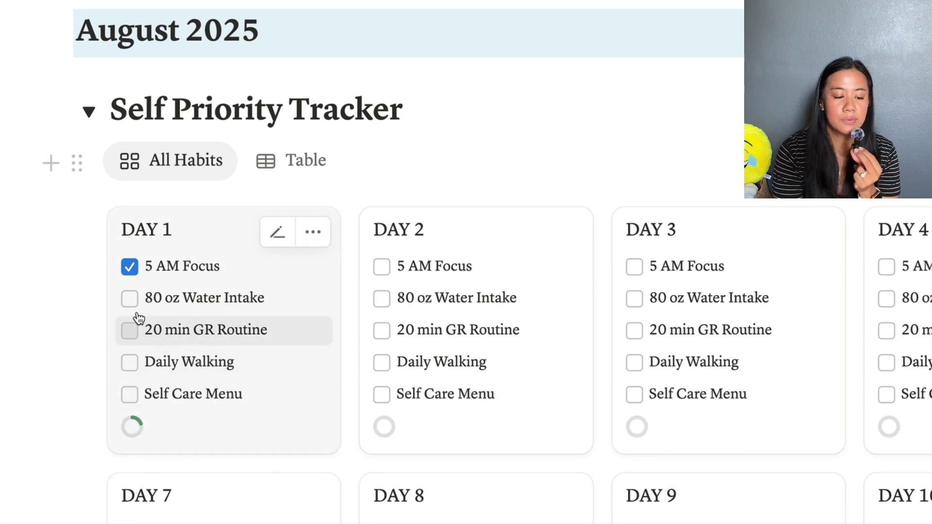
click(129, 266)
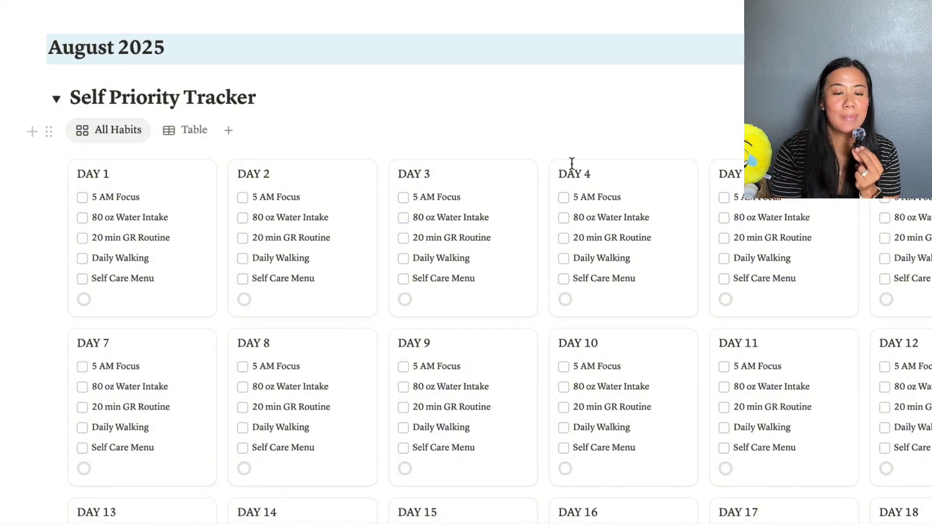
Look through the day cards of the August 2025 Self Priority Tracker
scroll(555, 103, up, 3)
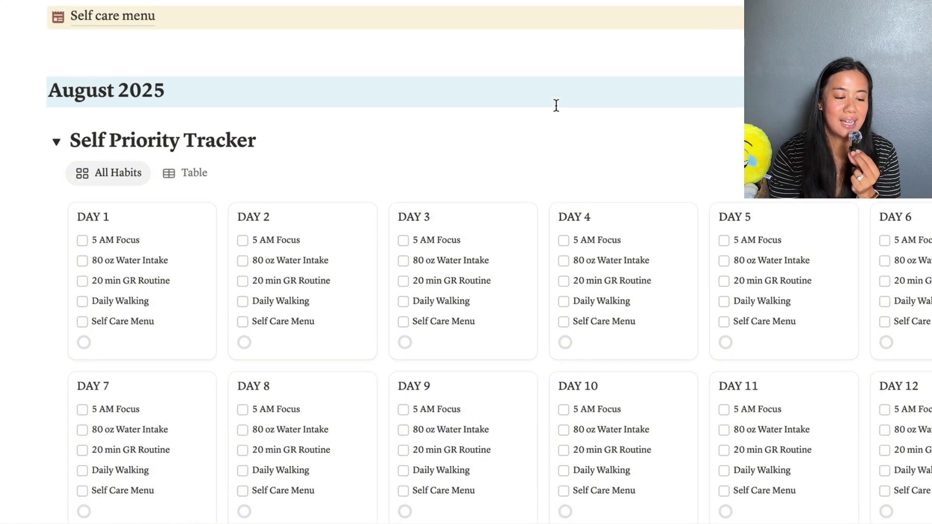
scroll(557, 105, down, 3)
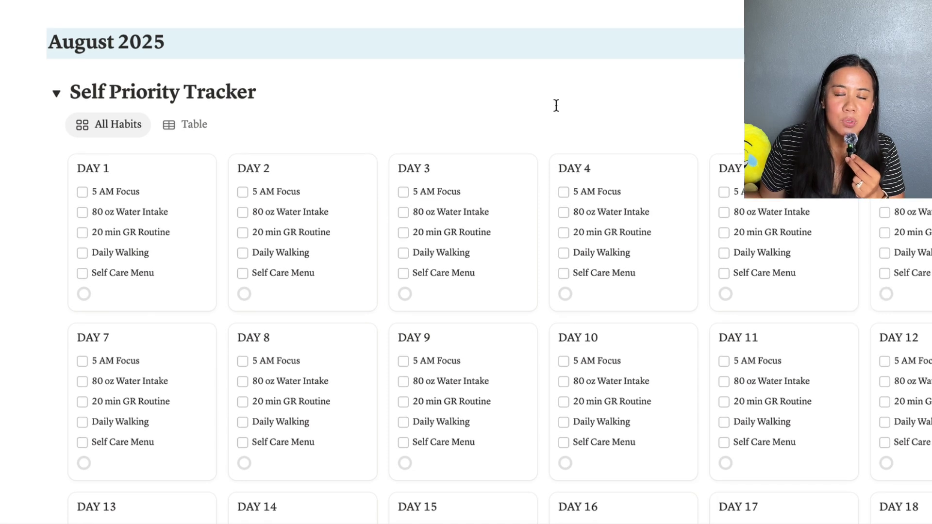
scroll(556, 105, down, 10)
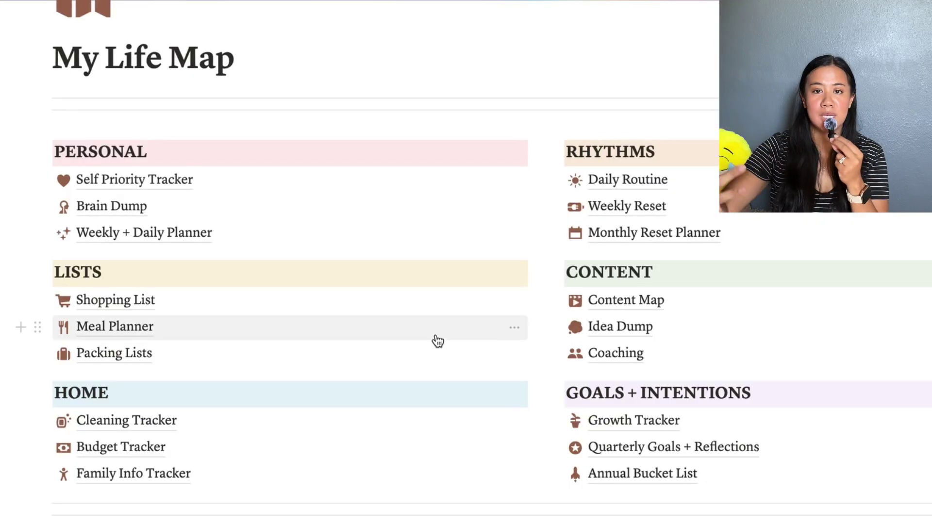
mouse_move(437, 341)
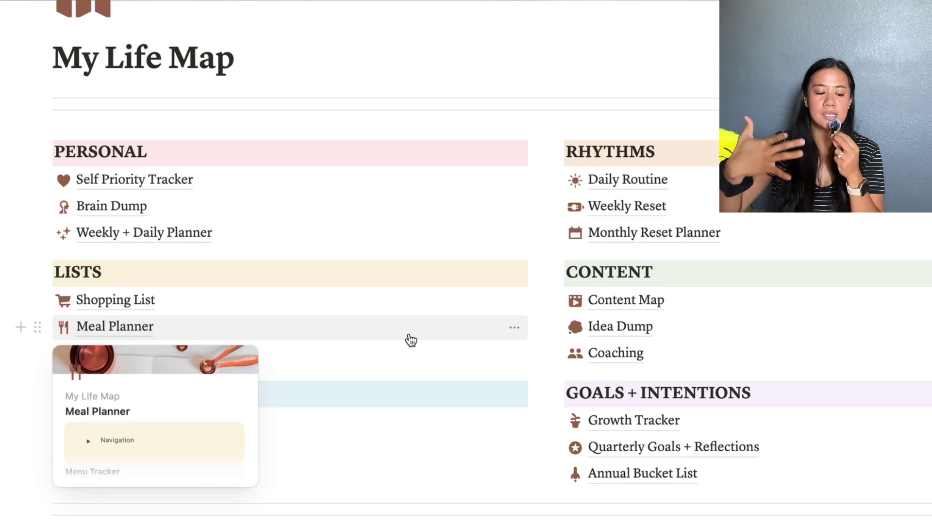
Open the Meal Planner, look through the meals in the Menu Tracker, and switch it to the Gallery view
click(349, 336)
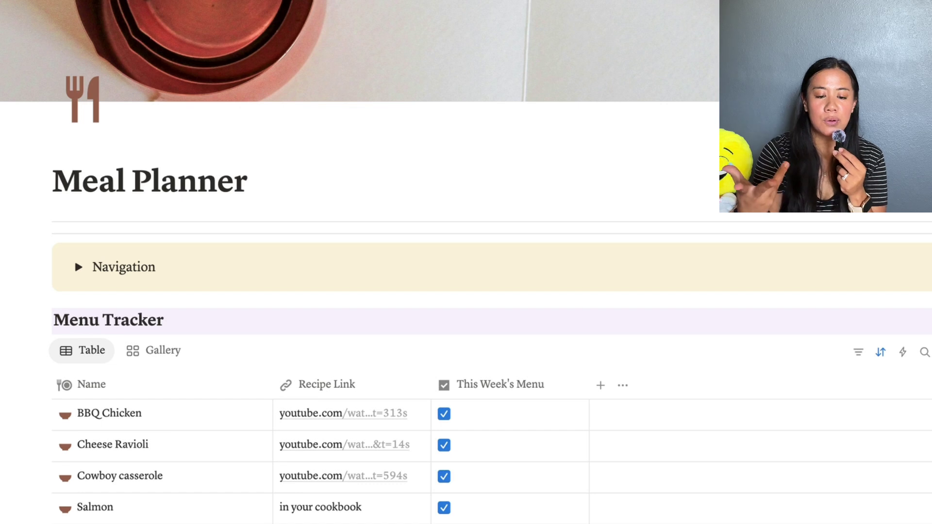
scroll(359, 292, down, 2)
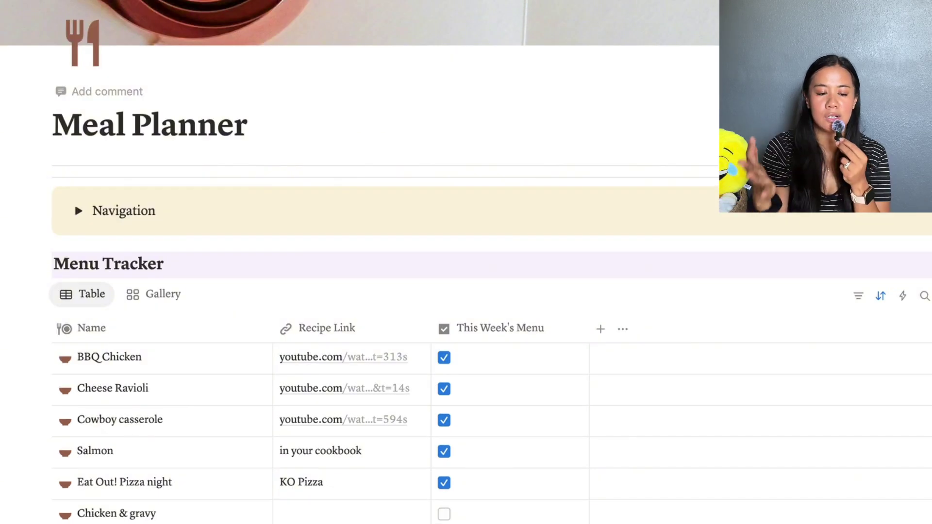
scroll(75, 202, down, 2)
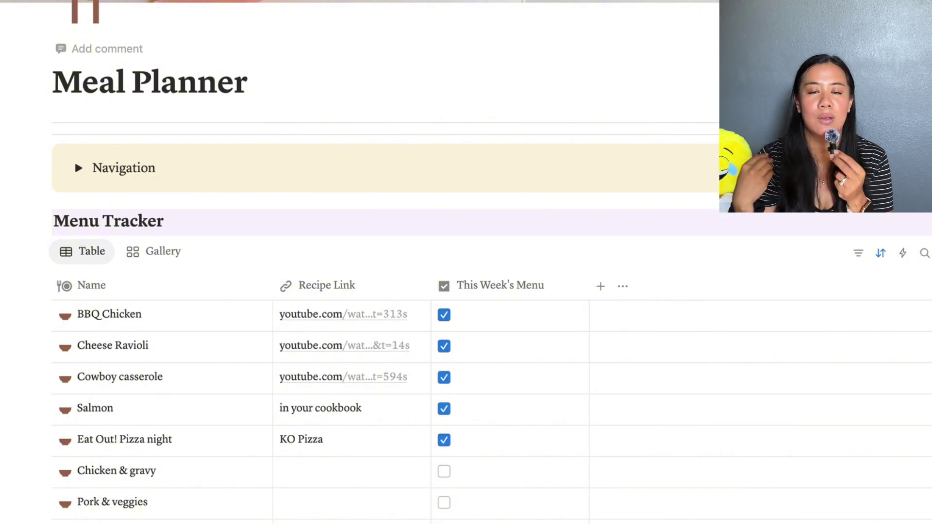
scroll(251, 274, down, 1)
scroll(251, 273, down, 6)
scroll(235, 273, down, 15)
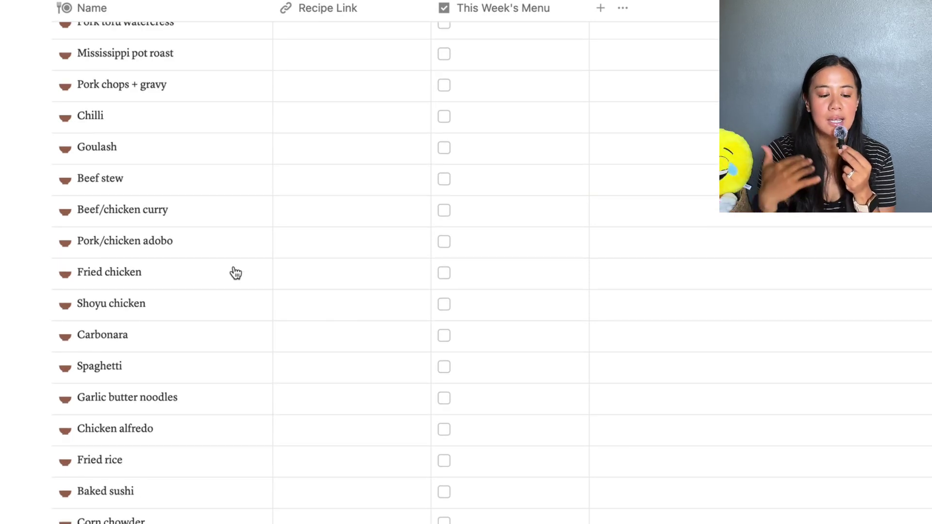
scroll(204, 324, down, 1)
scroll(203, 324, down, 6)
scroll(204, 329, up, 20)
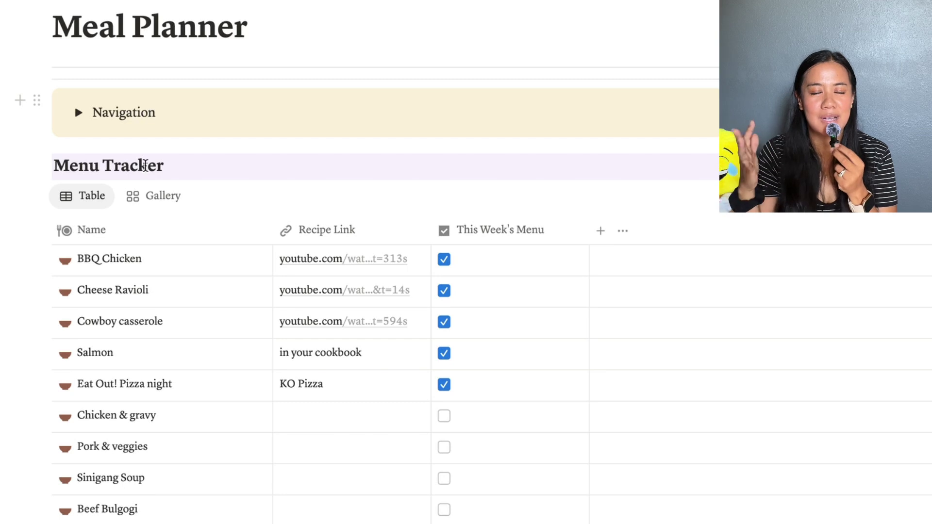
click(160, 206)
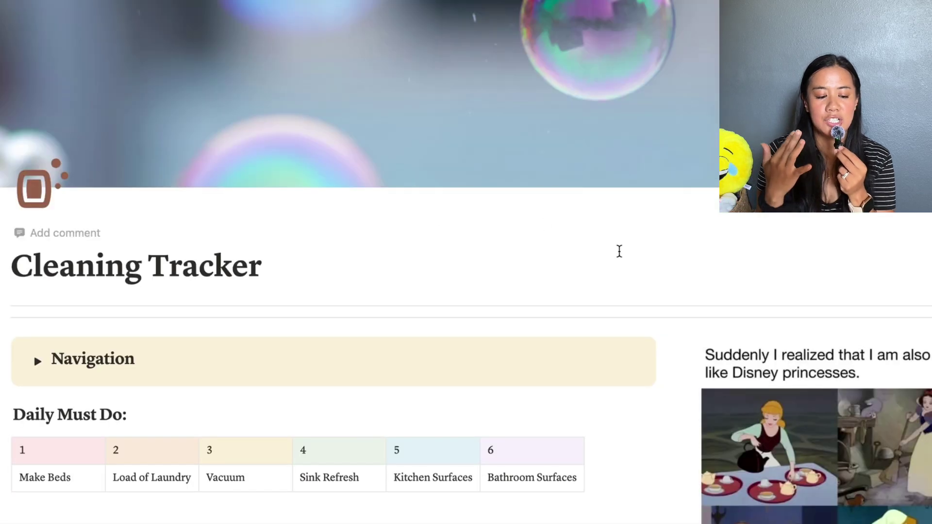
Review the Daily Must Do and Weekly Must Do tables in the Cleaning Tracker
scroll(687, 297, down, 3)
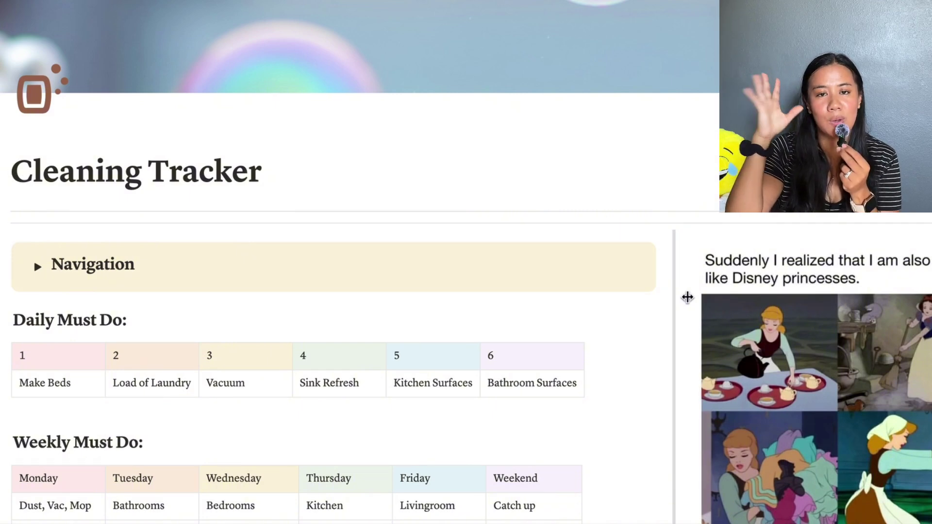
scroll(687, 297, down, 3)
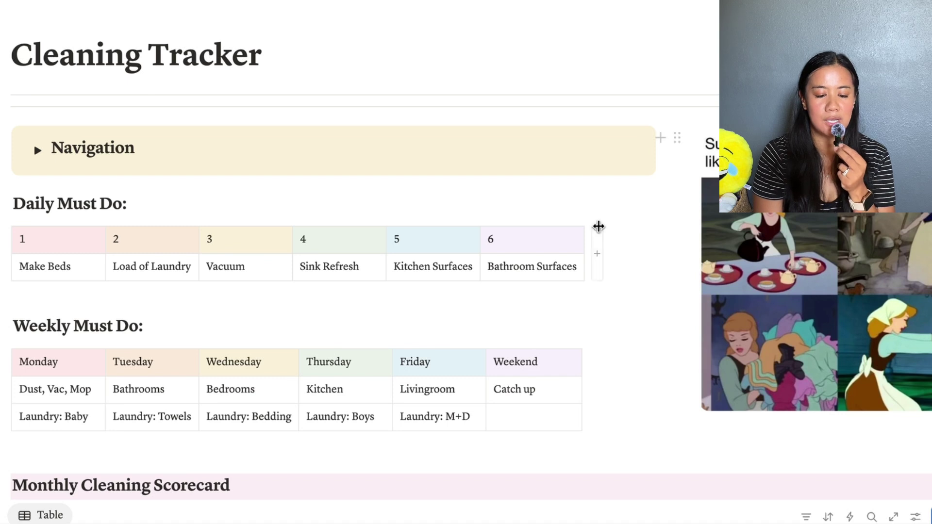
scroll(597, 227, down, 1)
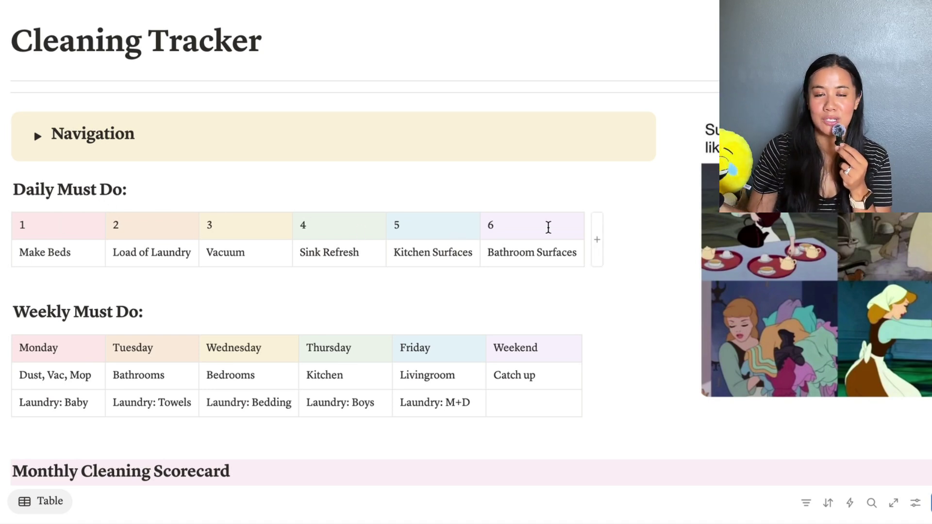
scroll(607, 194, down, 2)
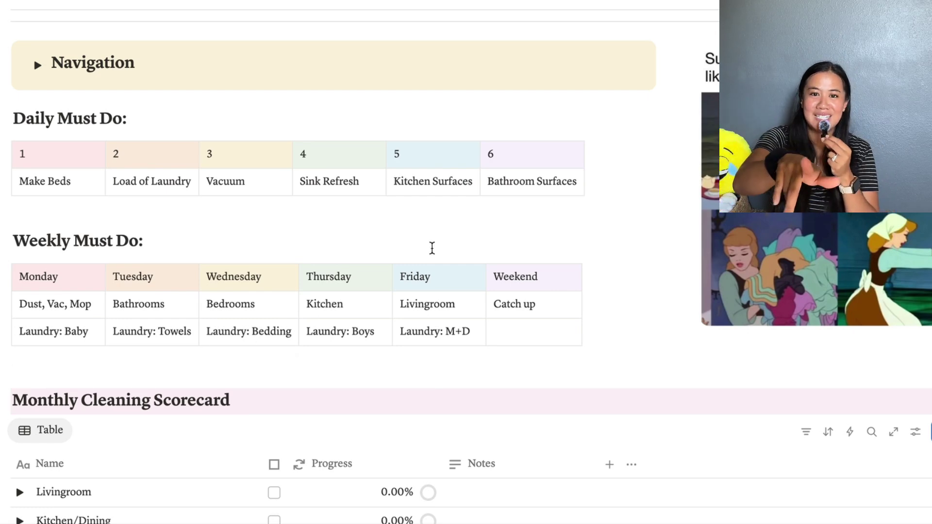
Expand Livingroom in the Monthly Cleaning Scorecard and mark Deep Clean Couch as done
scroll(431, 248, down, 7)
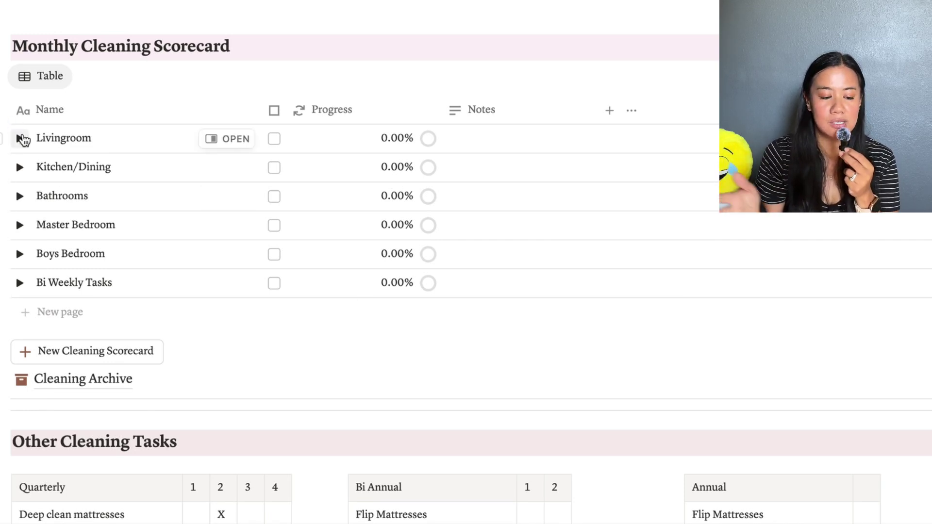
click(20, 138)
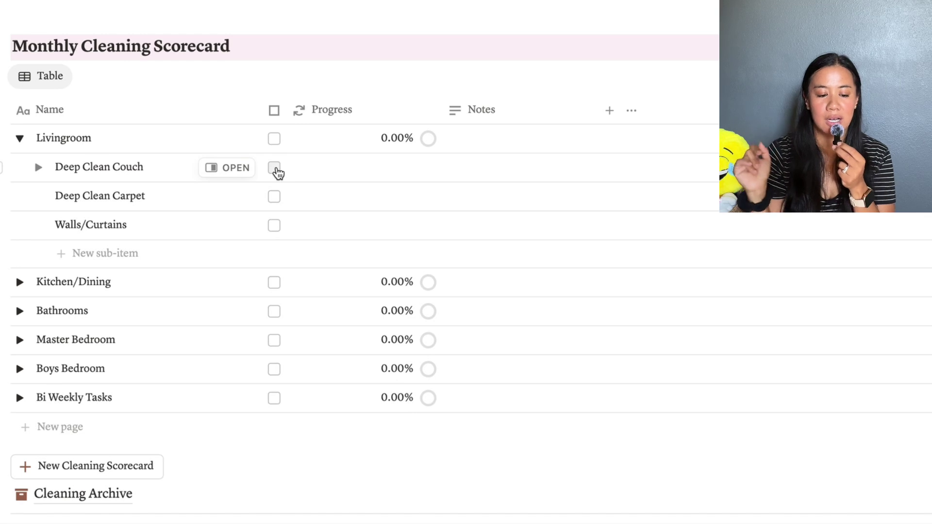
click(275, 168)
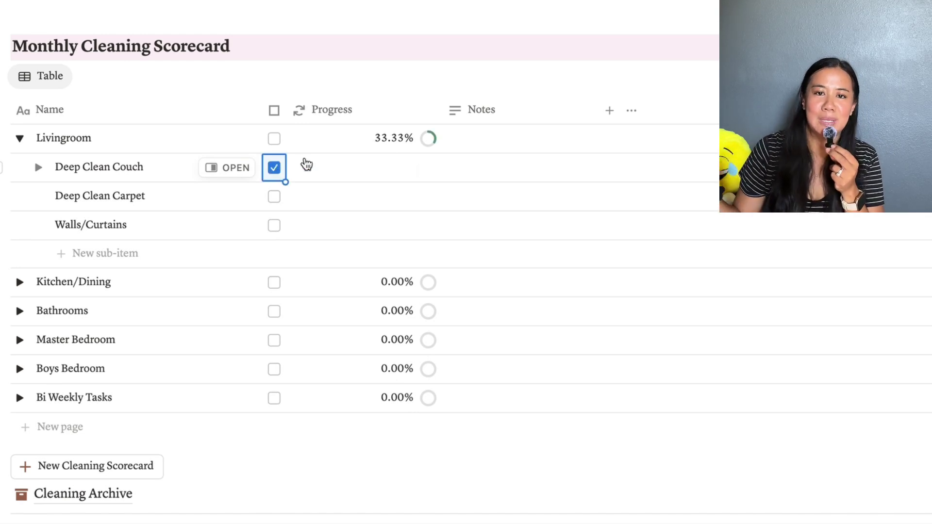
mouse_move(437, 148)
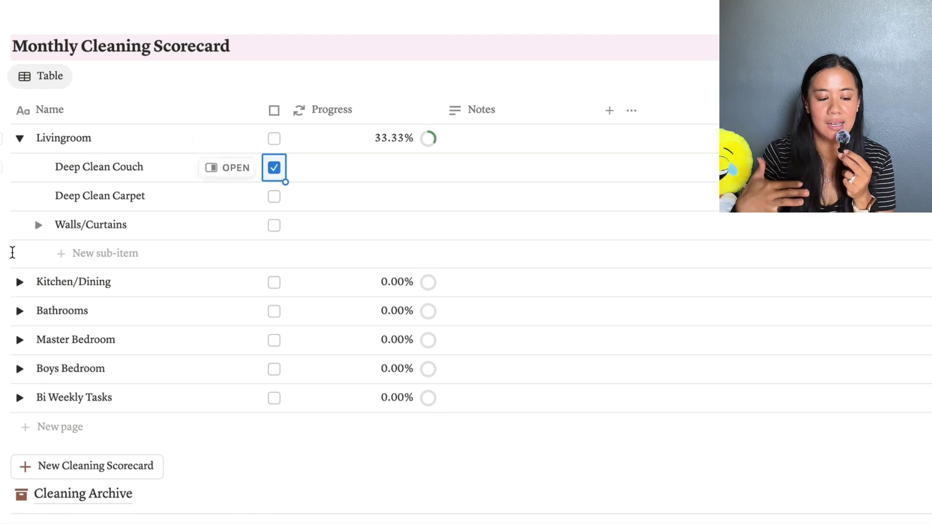
Expand Kitchen/Dining in the Monthly Cleaning Scorecard and review its sub-items alongside the Weekly Must Do table
click(19, 285)
click(20, 283)
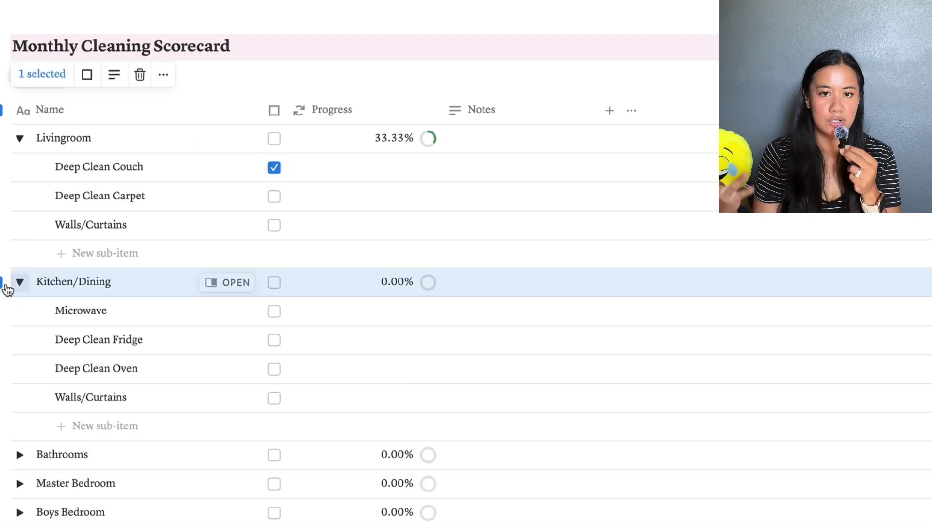
click(10, 285)
scroll(235, 235, down, 1)
scroll(235, 235, down, 3)
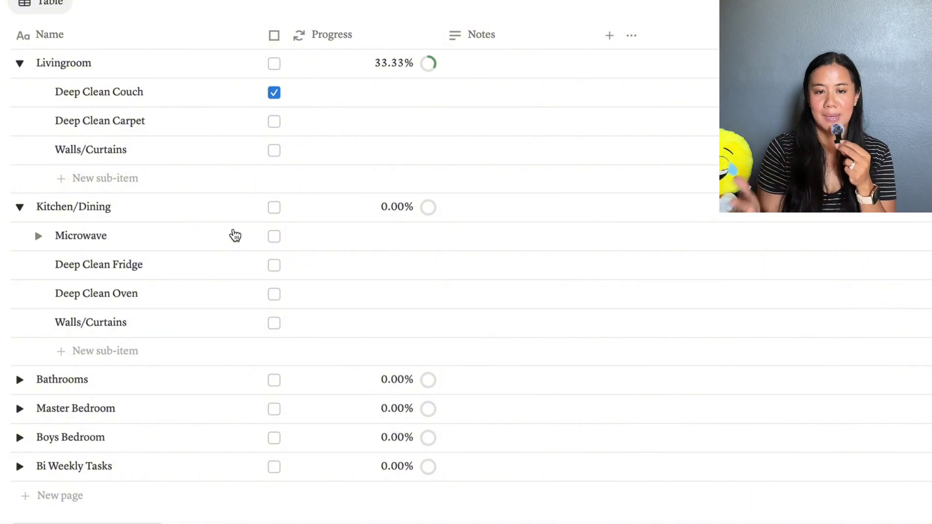
scroll(235, 235, up, 10)
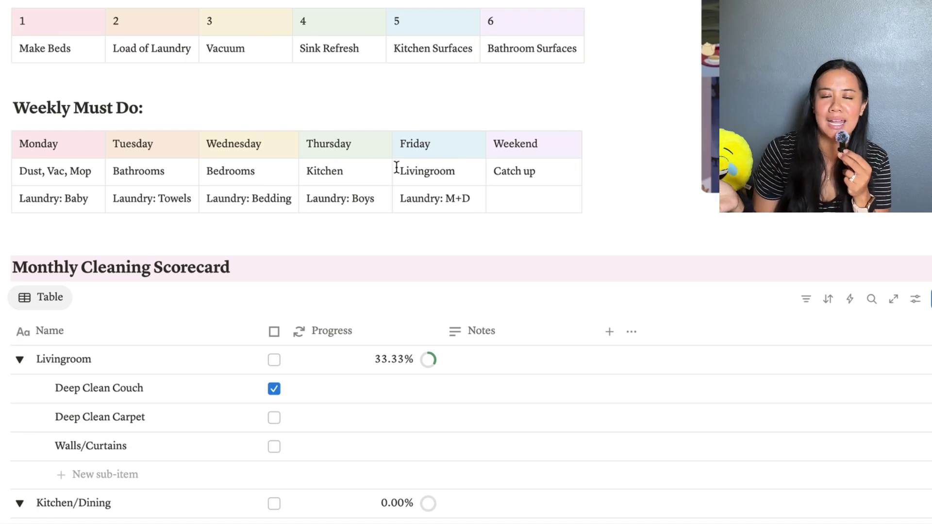
scroll(396, 168, down, 8)
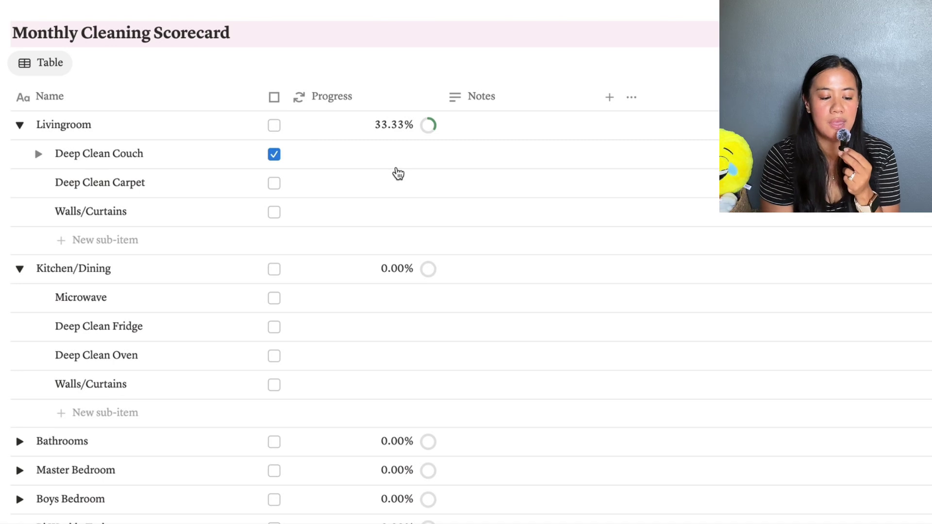
Clear the completion mark from Deep Clean Couch and mark Microwave and Deep Clean Fridge as done under Kitchen/Dining
click(274, 154)
scroll(185, 355, down, 2)
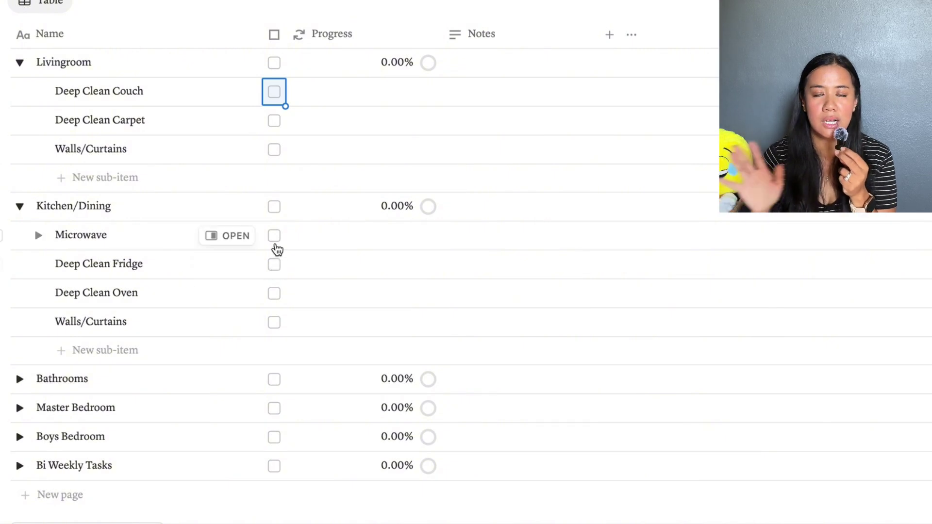
click(273, 238)
click(275, 265)
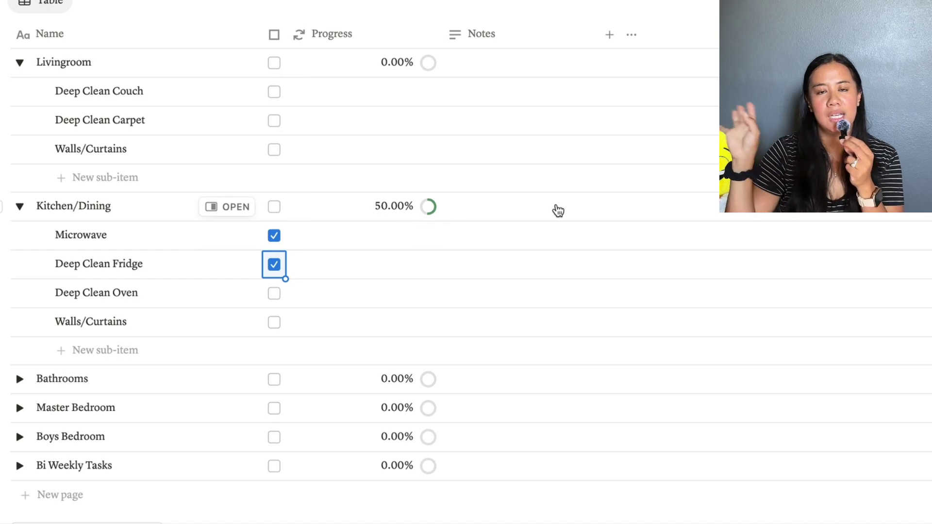
scroll(558, 211, up, 3)
scroll(558, 210, down, 1)
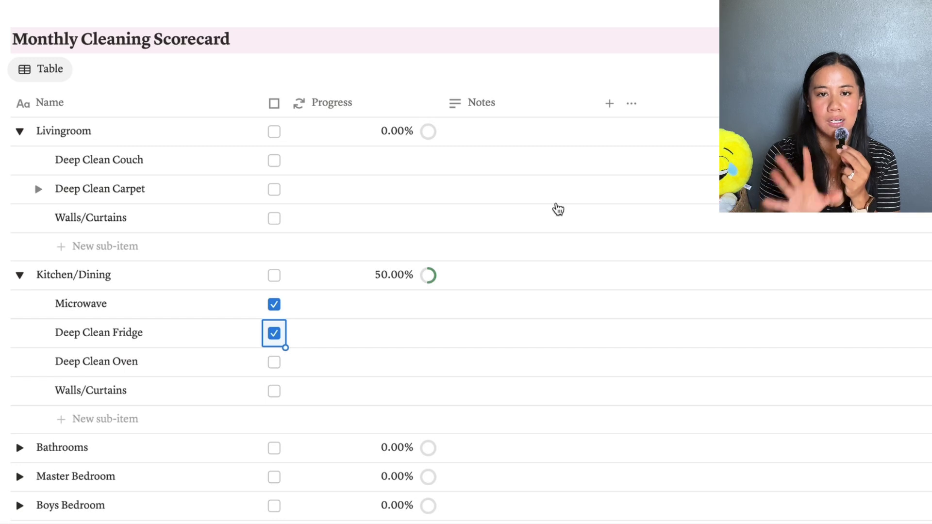
scroll(558, 209, down, 10)
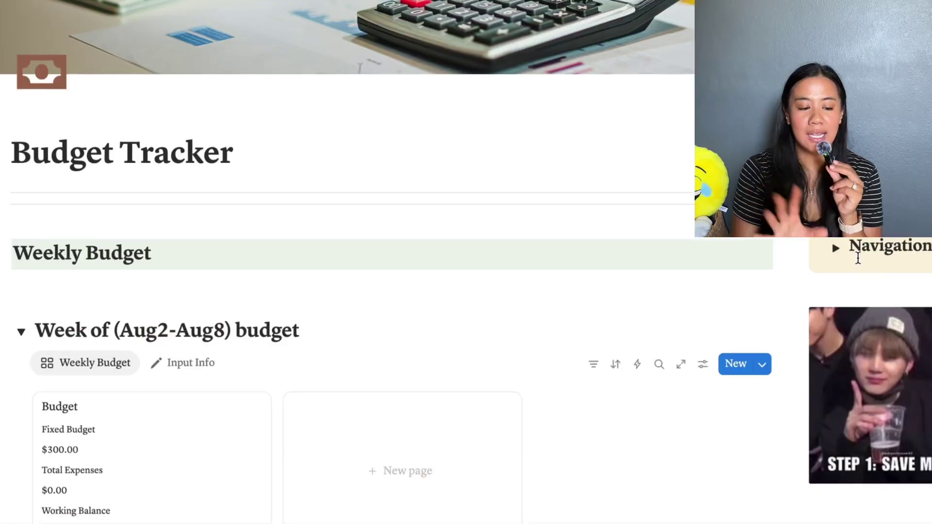
Record expense amounts of $60 for Groceries and $50 for Gas in the Aug2-Aug8 Expense Tracker
scroll(857, 262, down, 1)
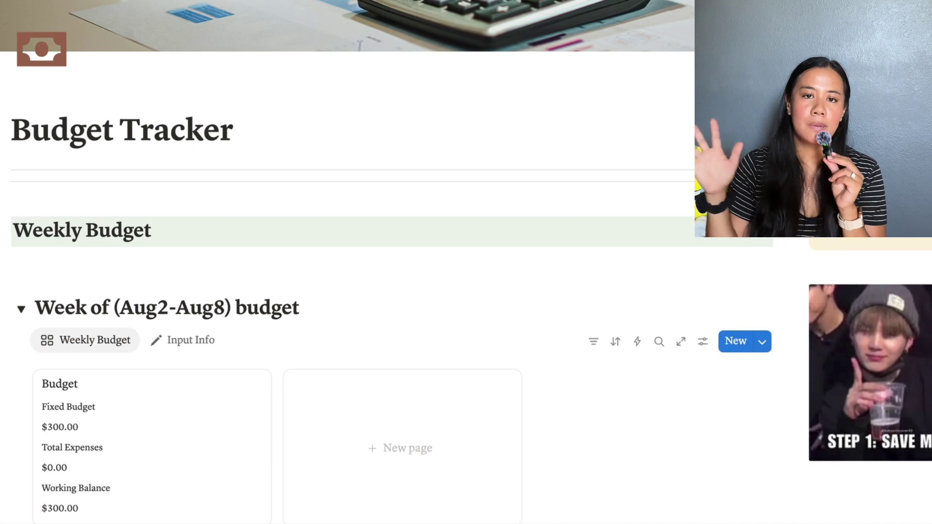
scroll(347, 262, down, 3)
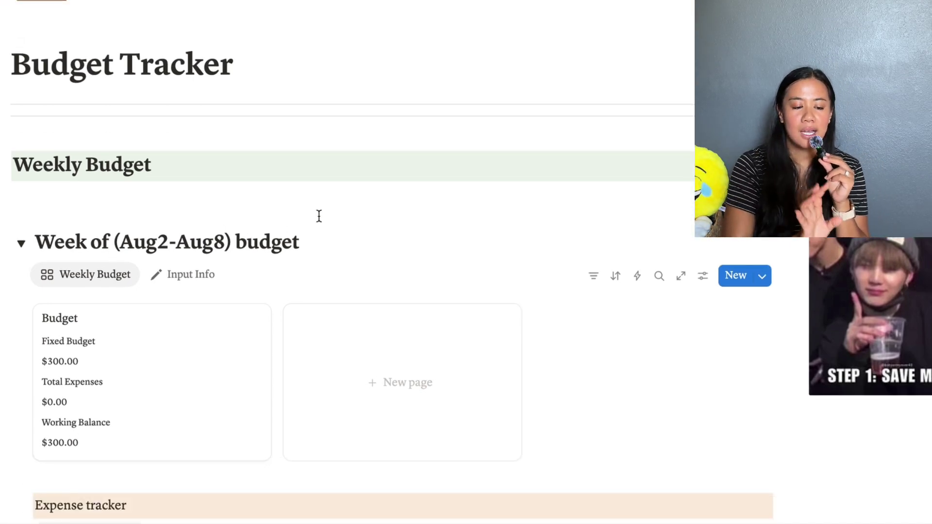
scroll(319, 218, down, 5)
scroll(319, 222, up, 1)
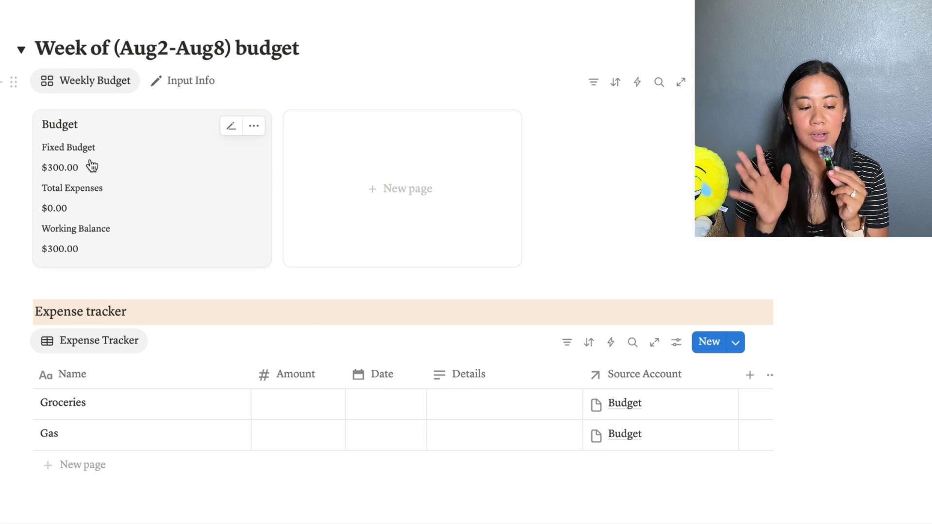
click(297, 402)
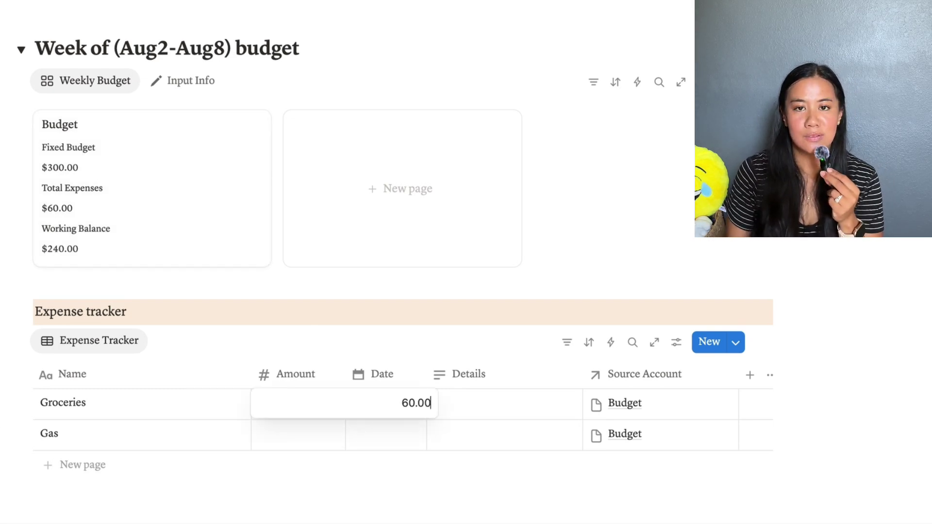
key(Return)
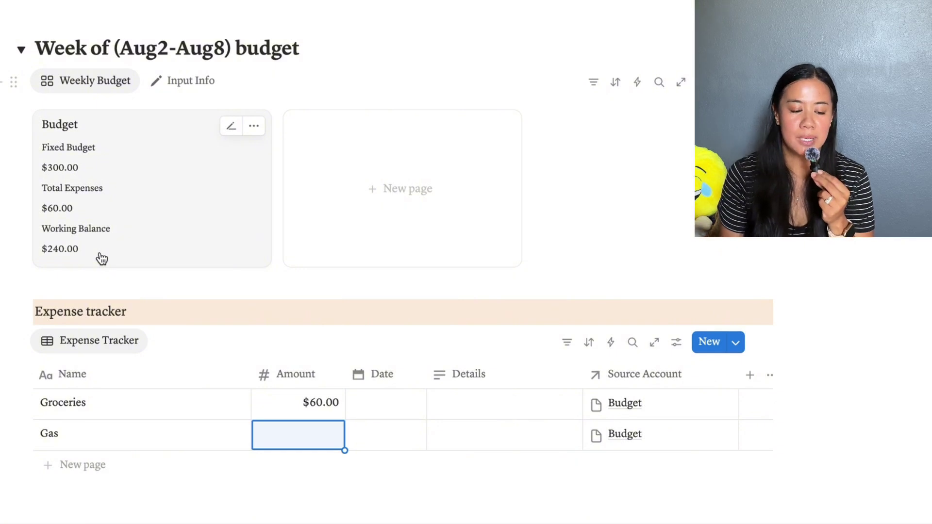
click(316, 434)
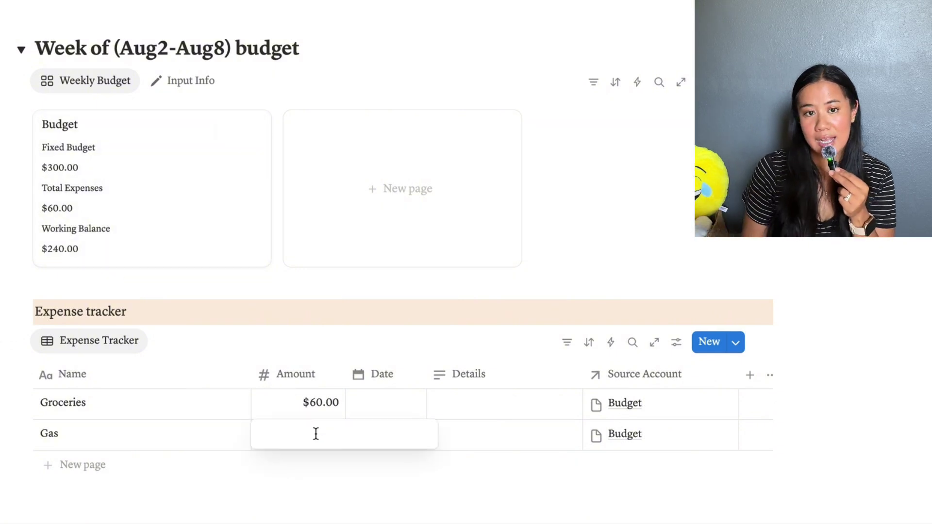
text(50)
key(Return)
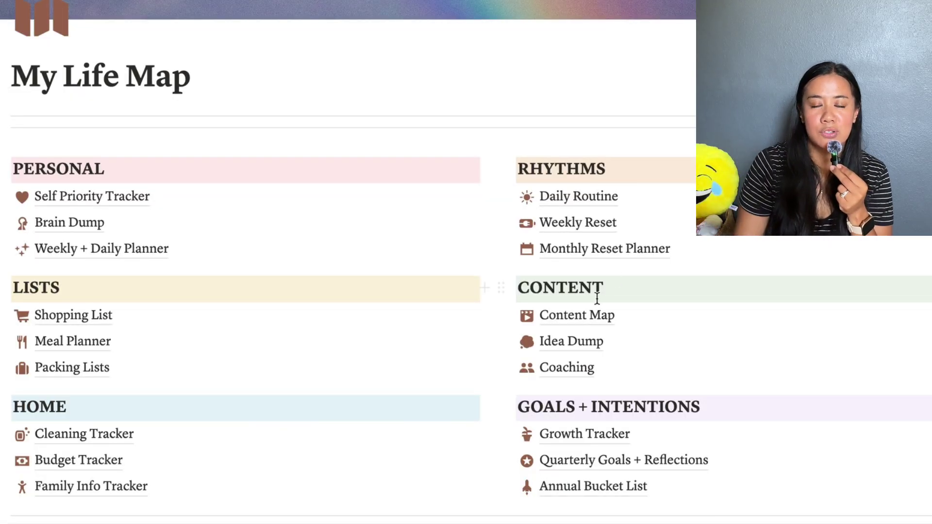
Open the Content Map and look through the August 2025 Content Calendar and the content category sections below it
click(586, 318)
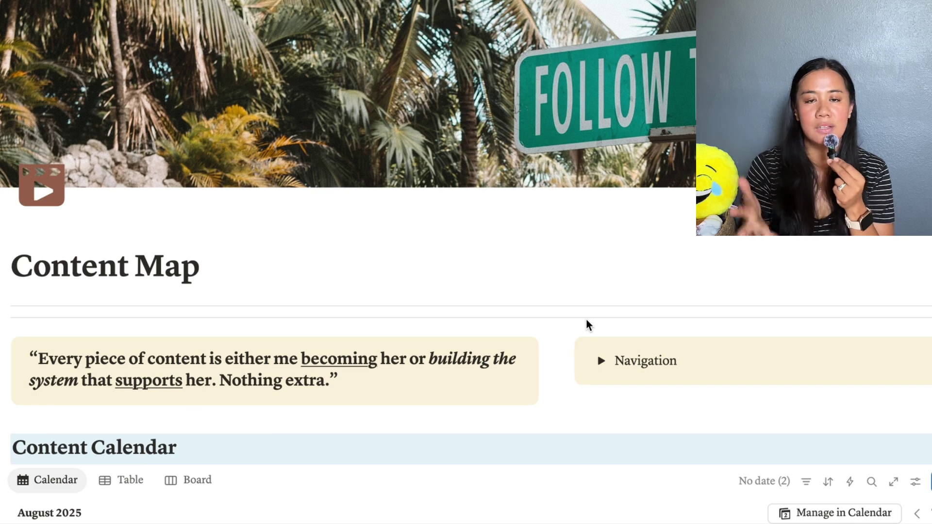
scroll(668, 241, down, 3)
scroll(668, 241, down, 1)
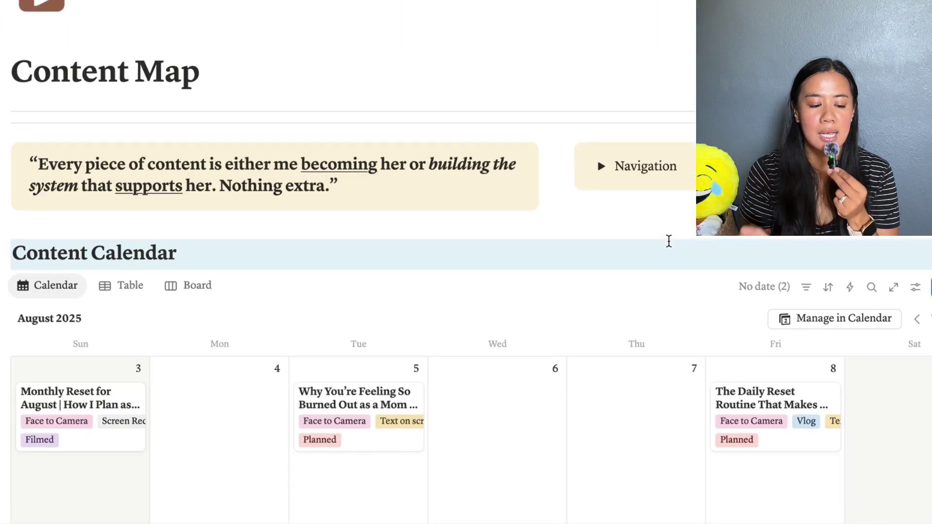
scroll(668, 241, up, 3)
scroll(669, 241, up, 2)
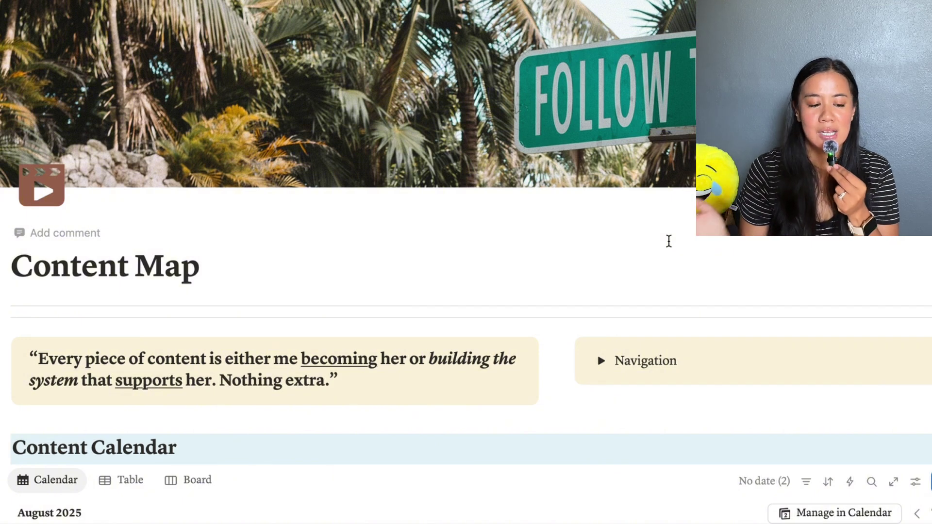
scroll(669, 241, down, 6)
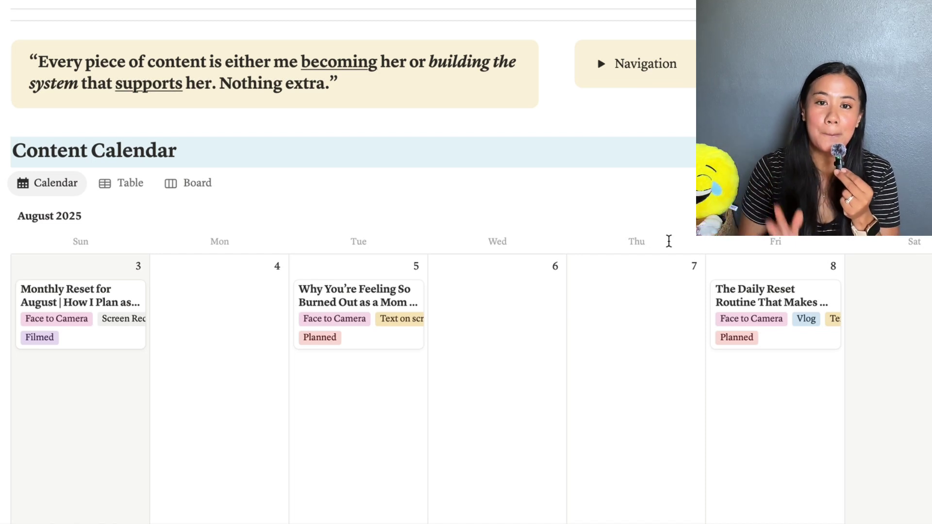
scroll(479, 267, down, 5)
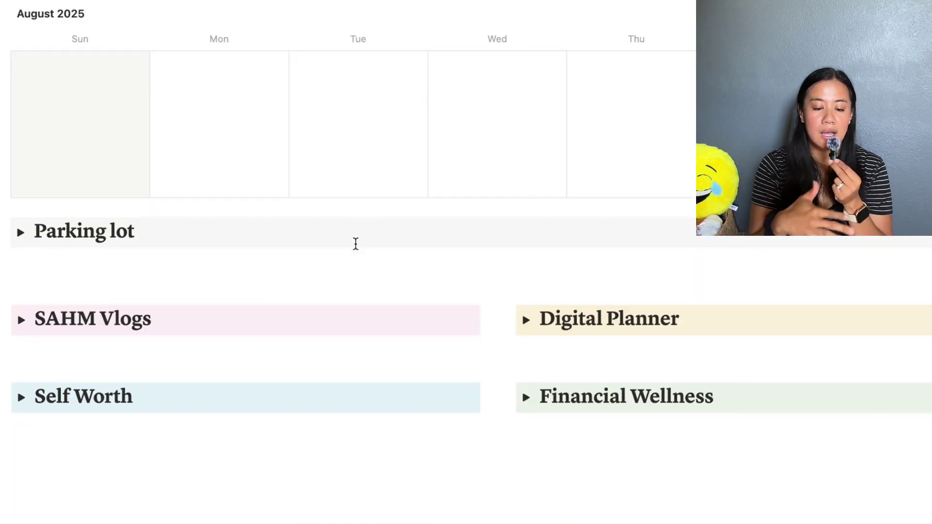
scroll(624, 414, up, 2)
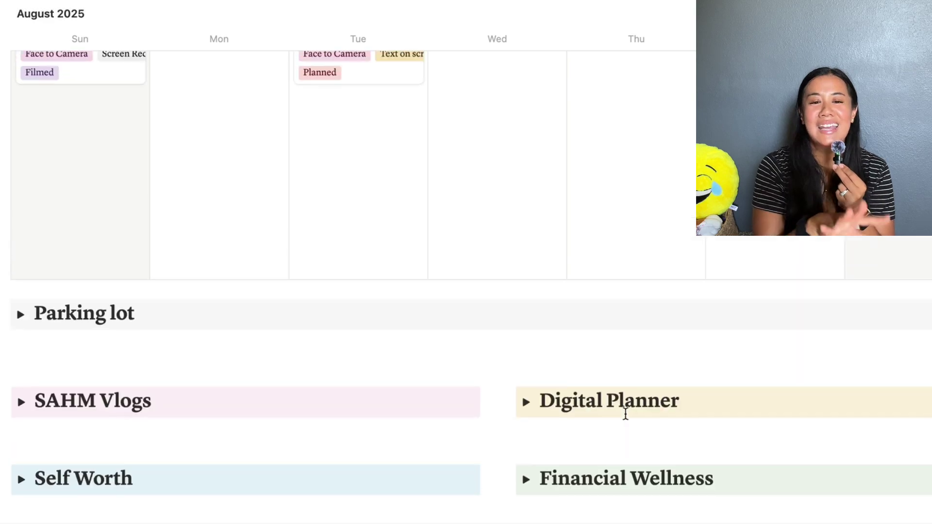
scroll(625, 413, up, 6)
Expand the Task Manager section on the My Life Map page and view the Daily Must Do's calendar
scroll(625, 414, down, 4)
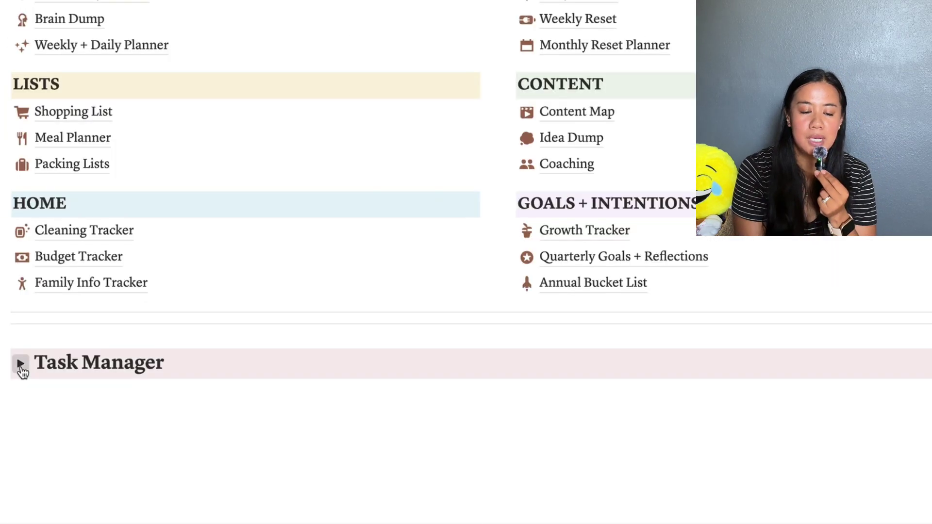
click(19, 366)
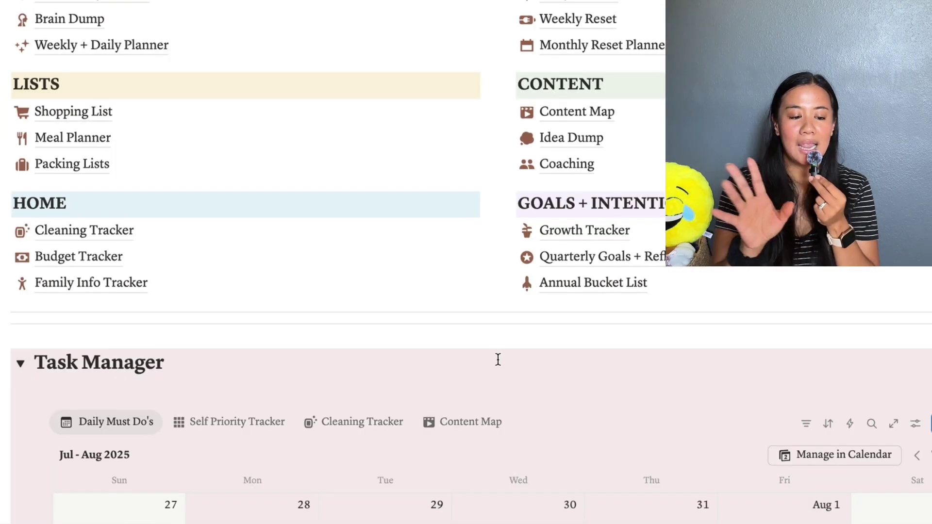
scroll(497, 359, down, 5)
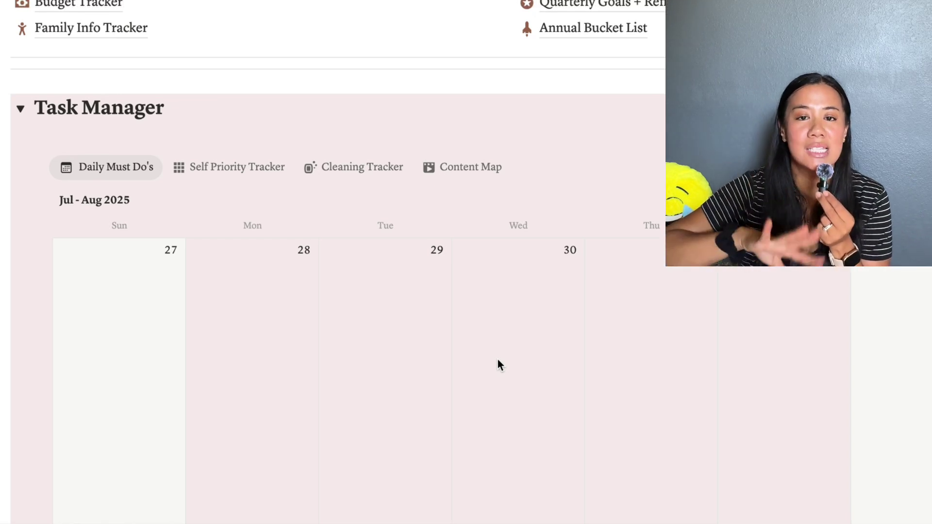
scroll(348, 252, down, 2)
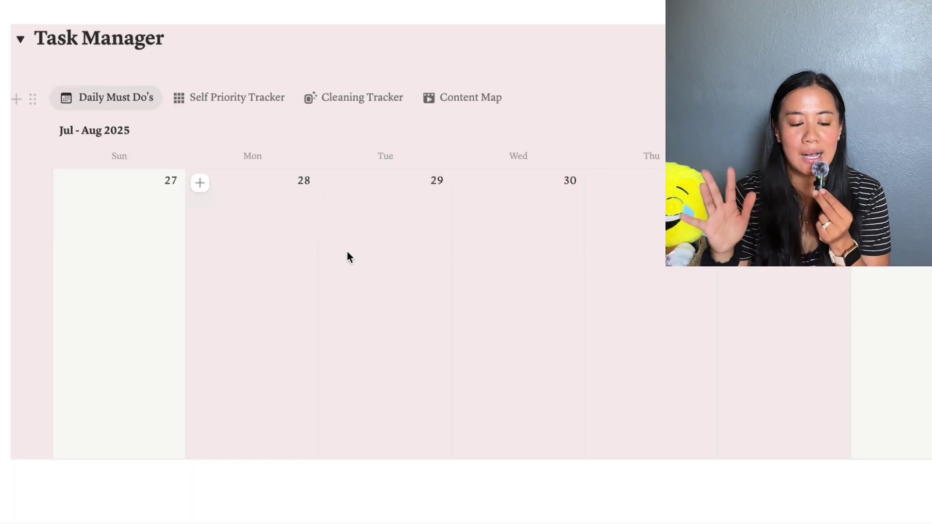